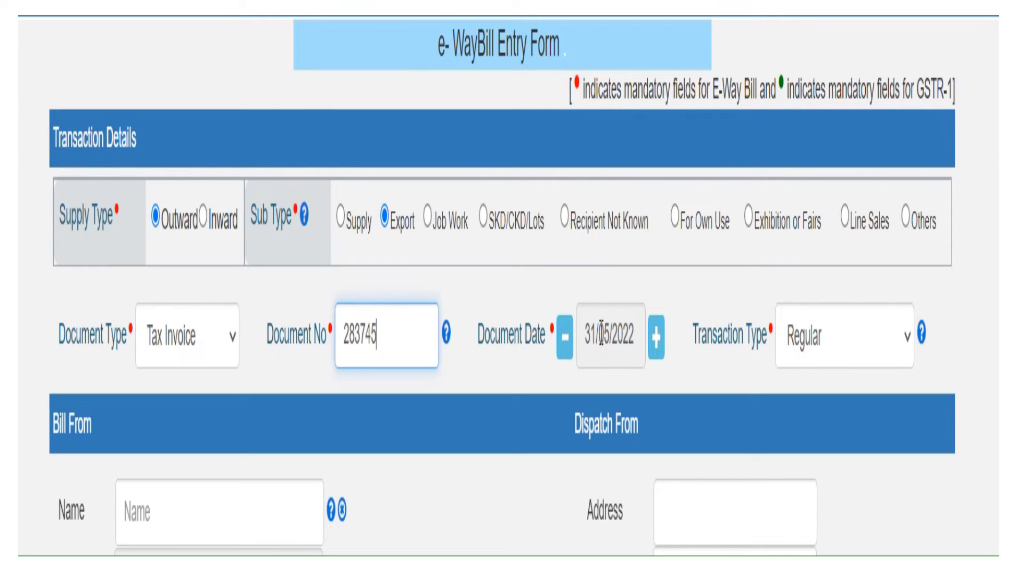
Step: Set the document date to 22/02/2022 and choose Regular as the transaction type
click(601, 333)
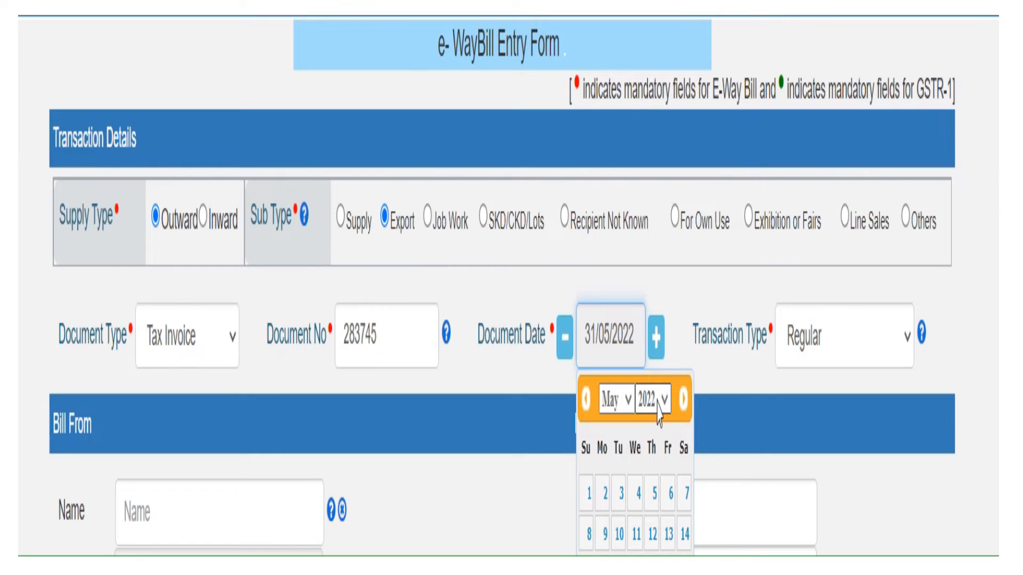
click(627, 405)
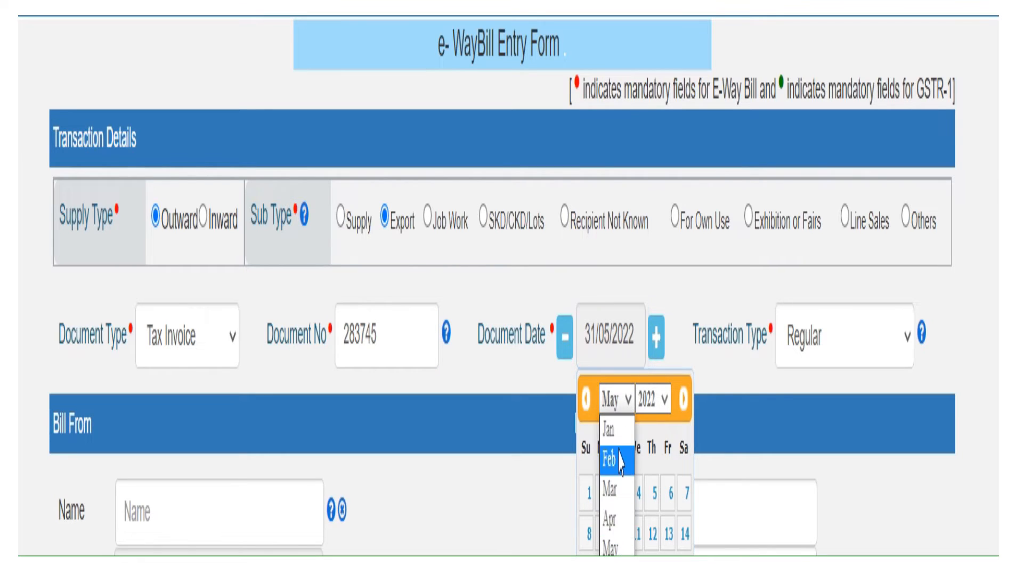
click(612, 436)
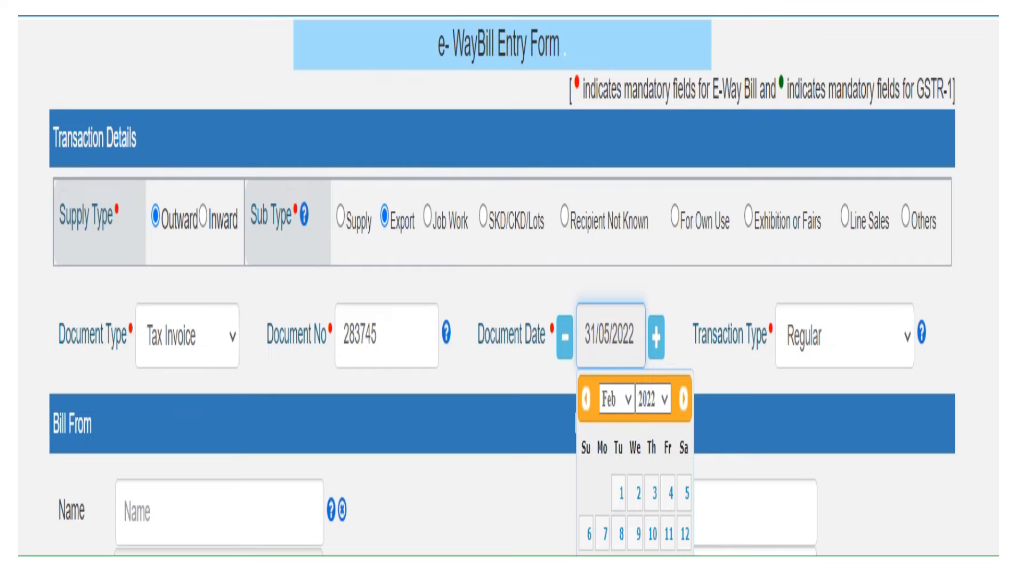
click(619, 574)
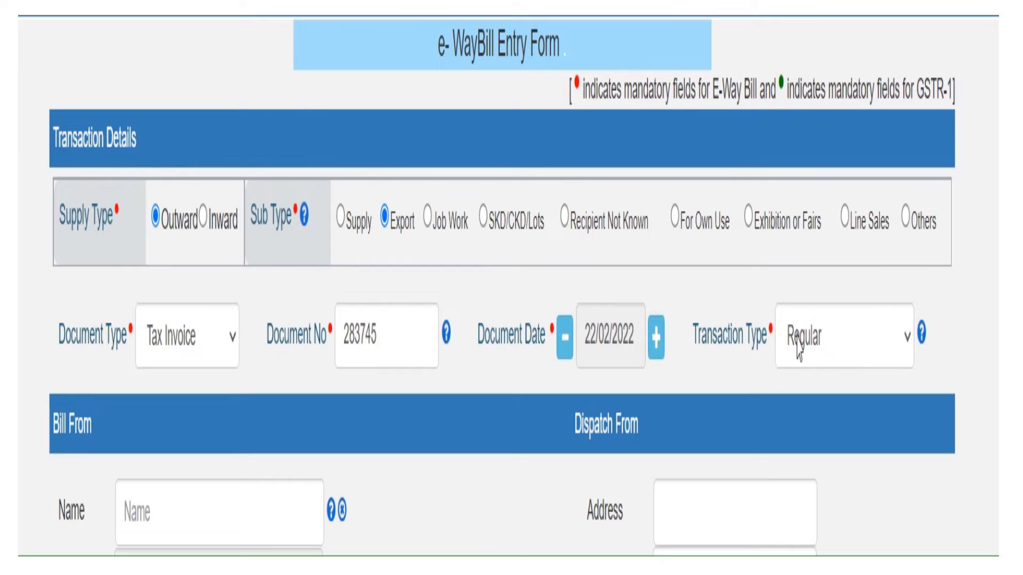
click(906, 346)
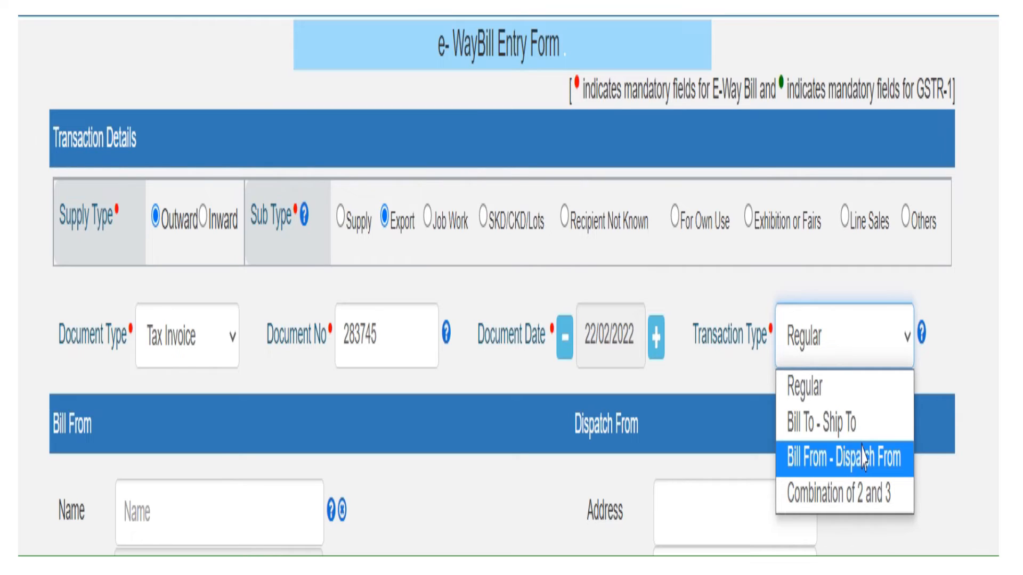
click(821, 392)
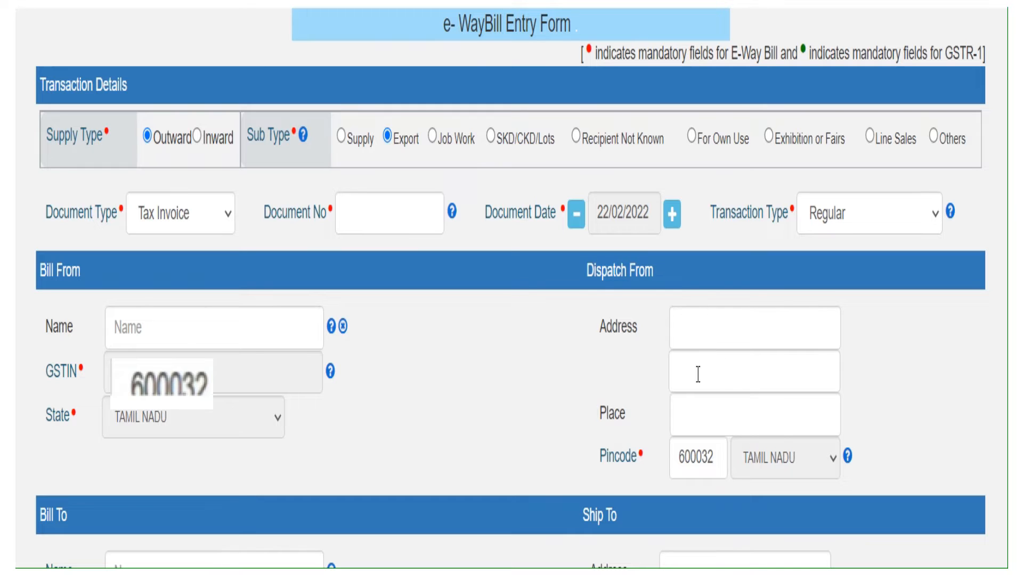
click(712, 342)
text(NOIDA)
click(700, 373)
click(699, 465)
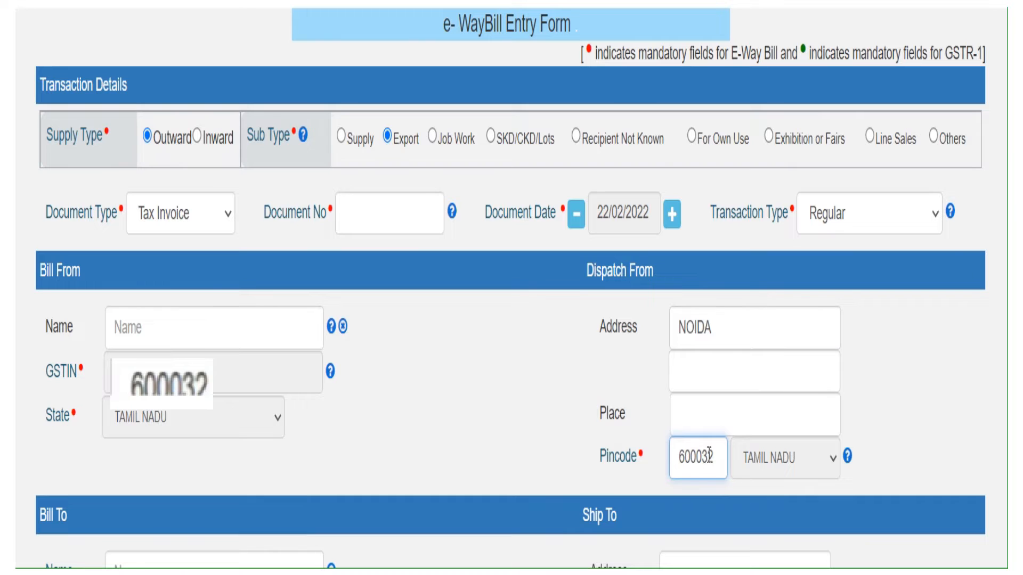
double_click(712, 328)
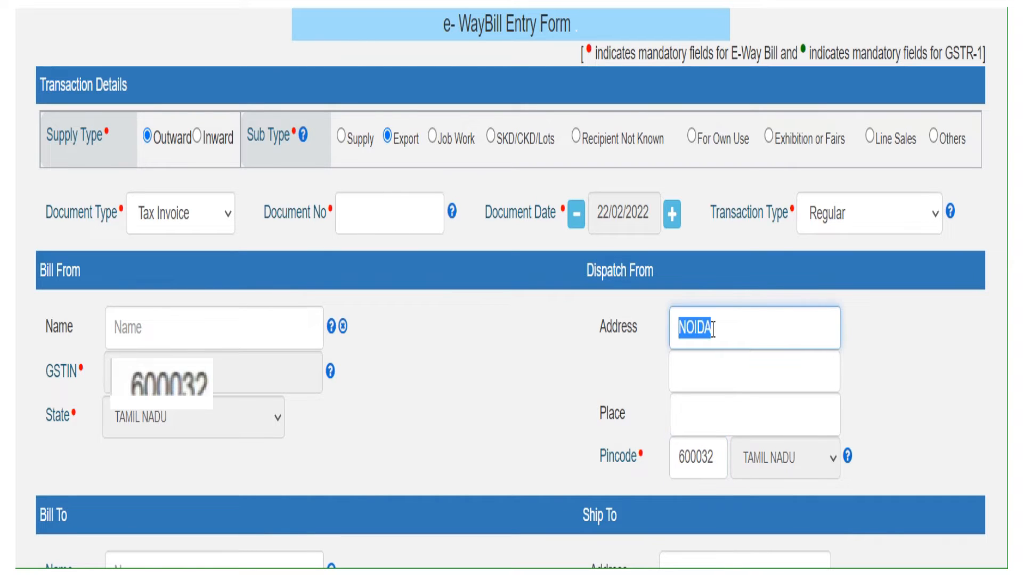
key(BackSpace)
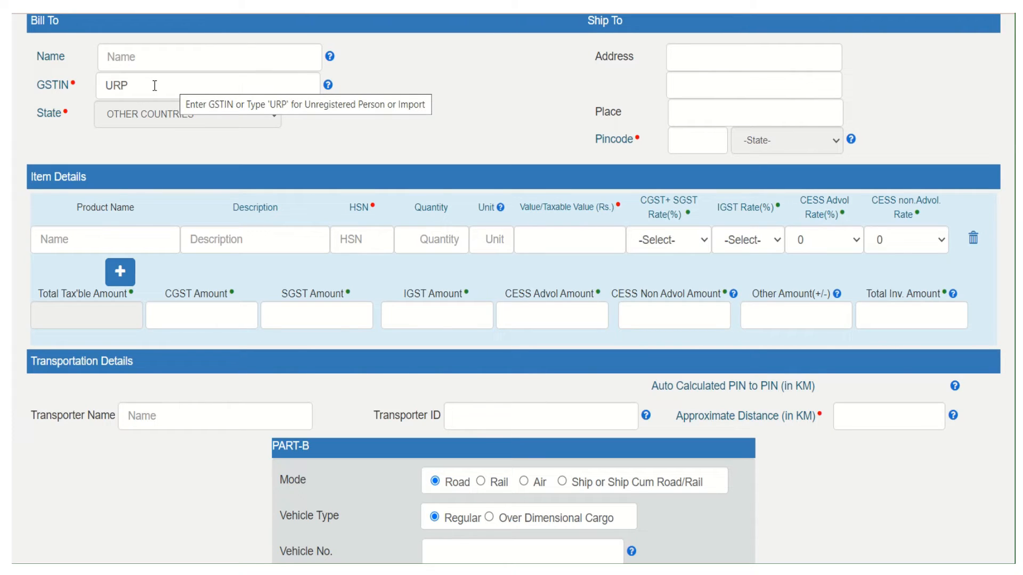
Step: Copy the buyer name SHYINA DISTRIBUTION LIMITED from the commercial invoice PDF into the Bill To name
click(186, 62)
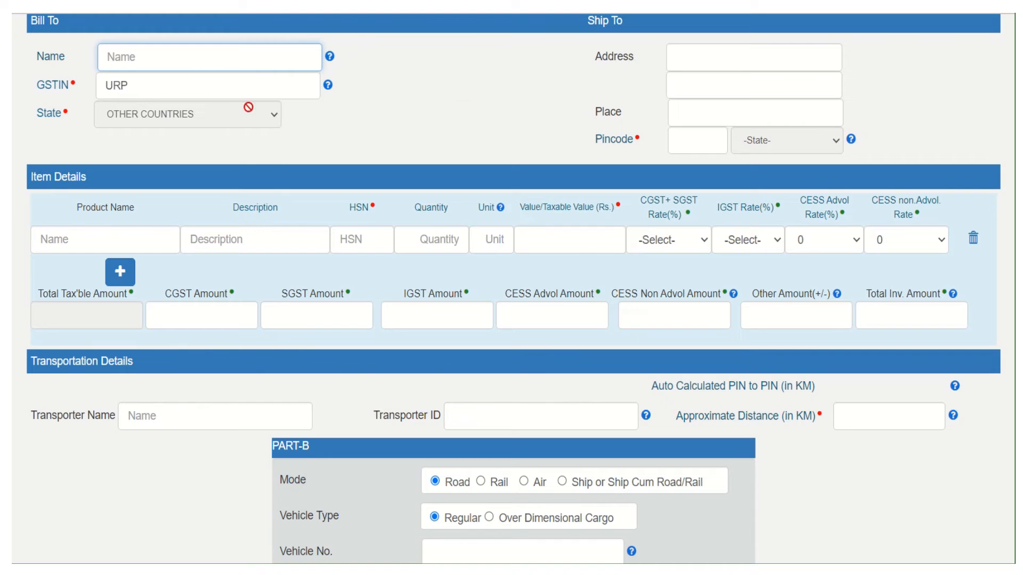
click(401, 95)
key(alt+Tab)
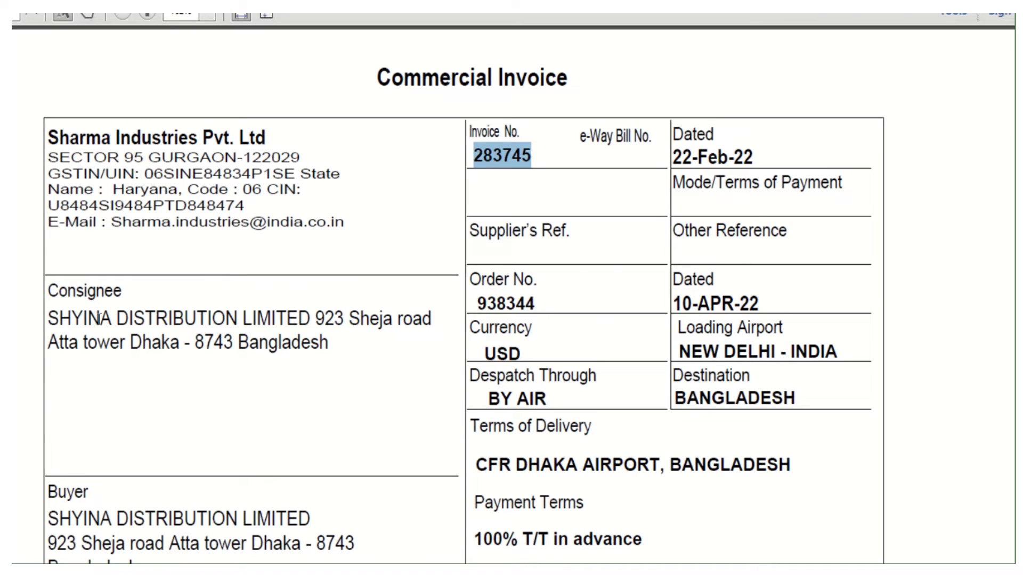
click(107, 380)
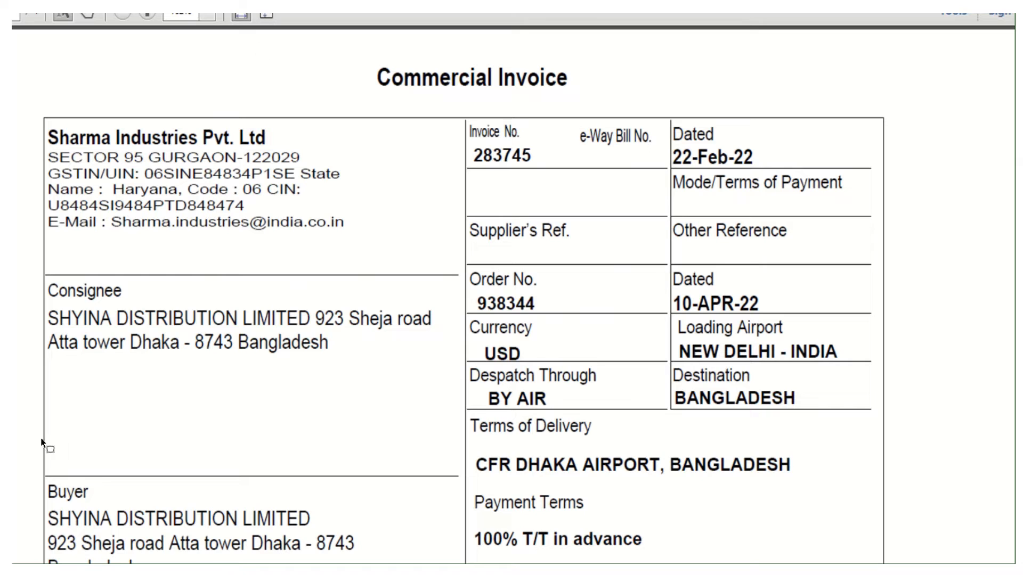
drag(48, 508, 319, 507)
key(ctrl+c)
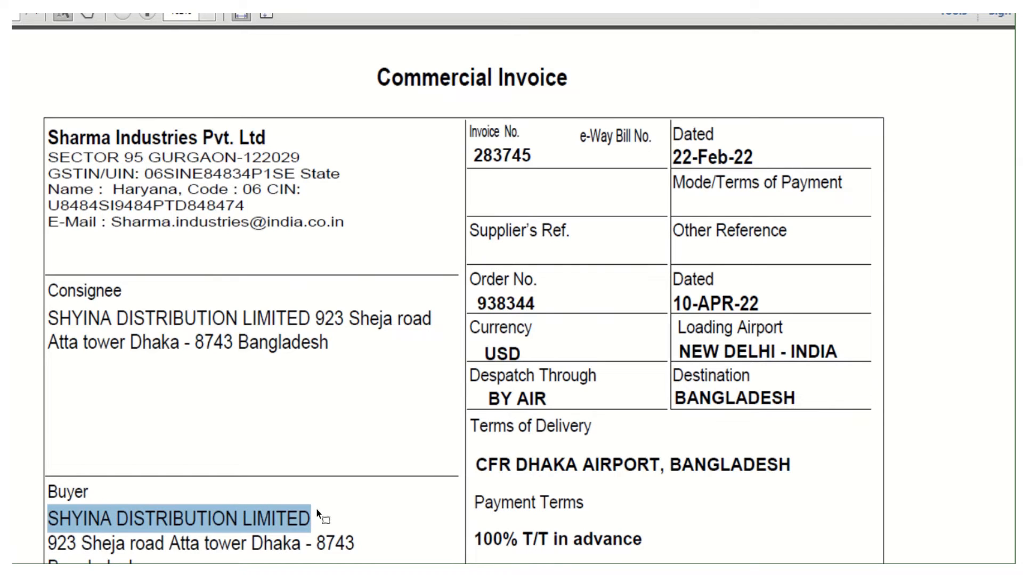
key(alt+Tab)
click(162, 64)
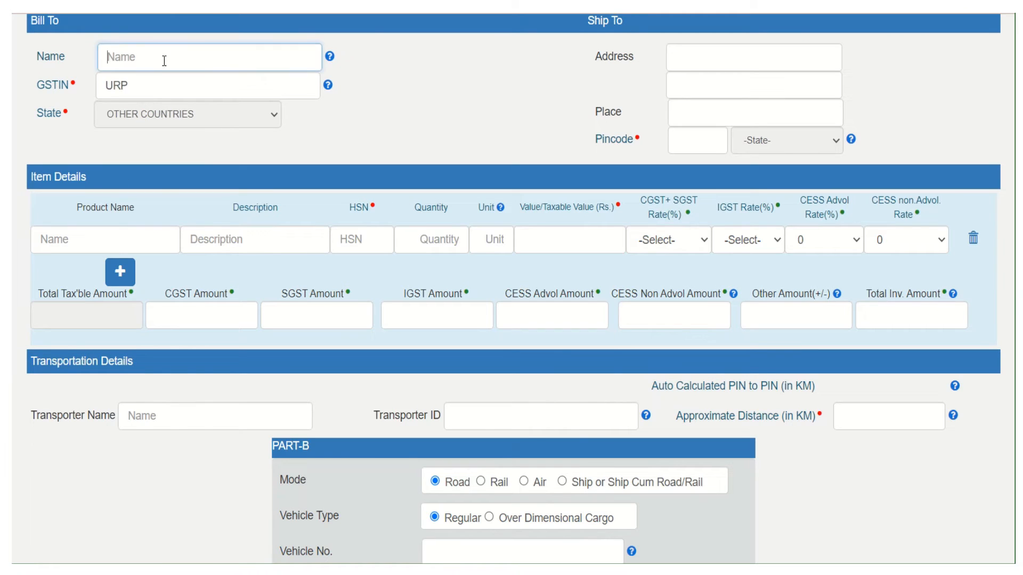
key(ctrl+v)
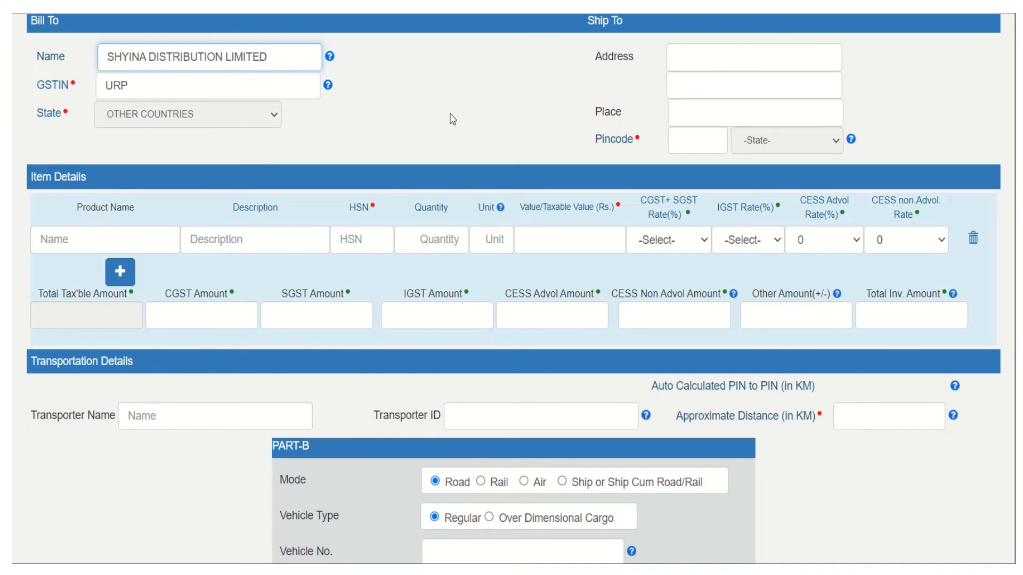
Step: Copy the house number and road of the consignee's address from the invoice into the first Ship To address line
click(679, 58)
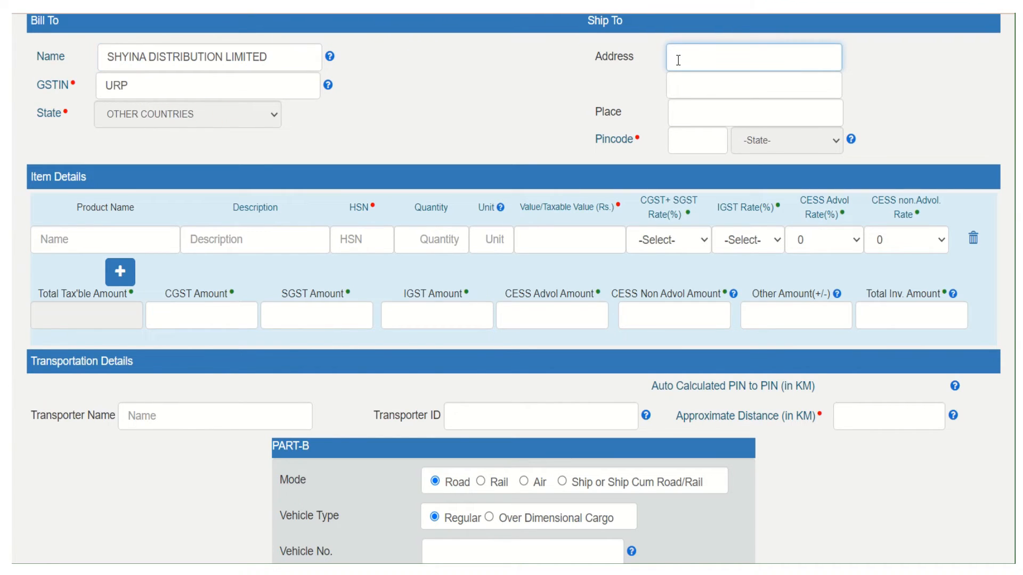
key(alt+Tab)
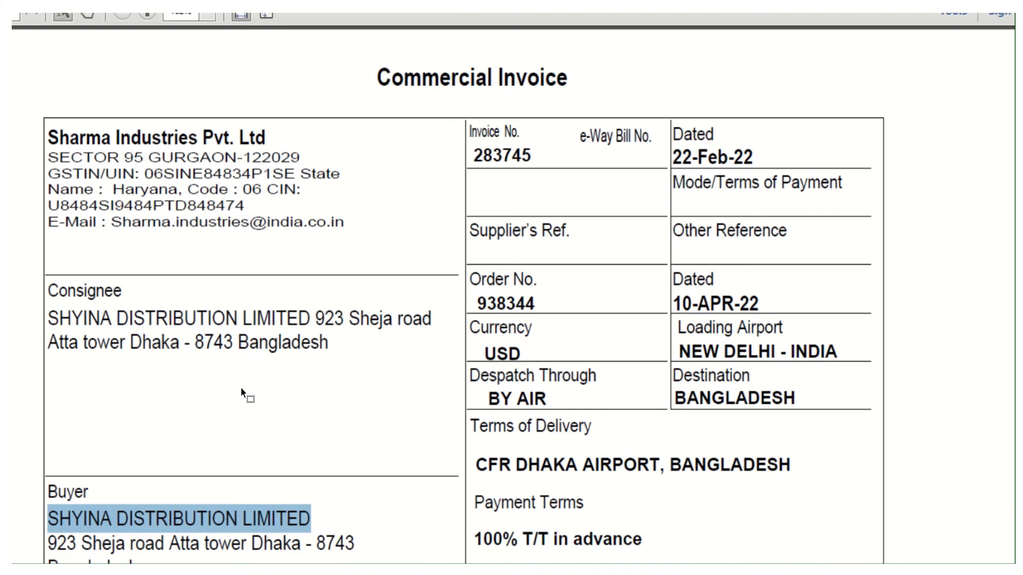
drag(318, 315, 431, 320)
click(418, 318)
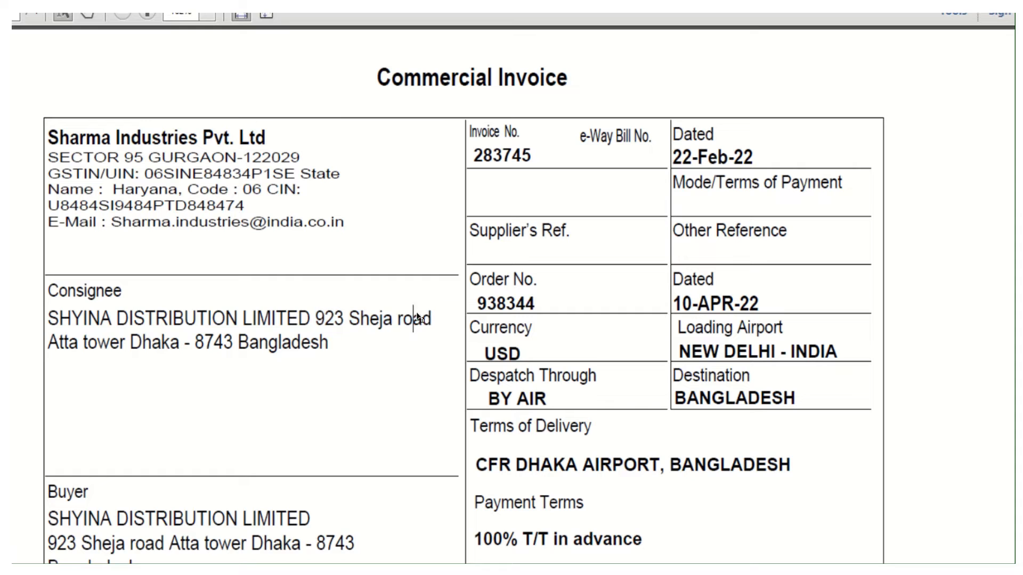
drag(315, 318, 415, 324)
key(ctrl+c)
key(alt+Tab)
key(ctrl+v)
Step: Copy the tower and city part of the consignee's address from the invoice into the second Ship To address line
key(Tab)
key(alt+Tab)
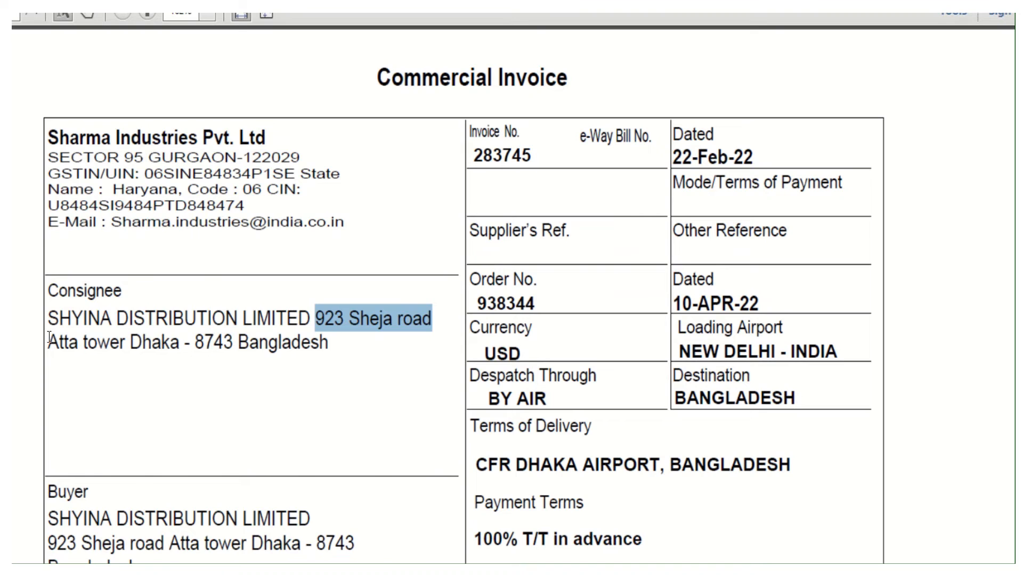
drag(48, 341, 180, 344)
key(ctrl+c)
key(alt+Tab)
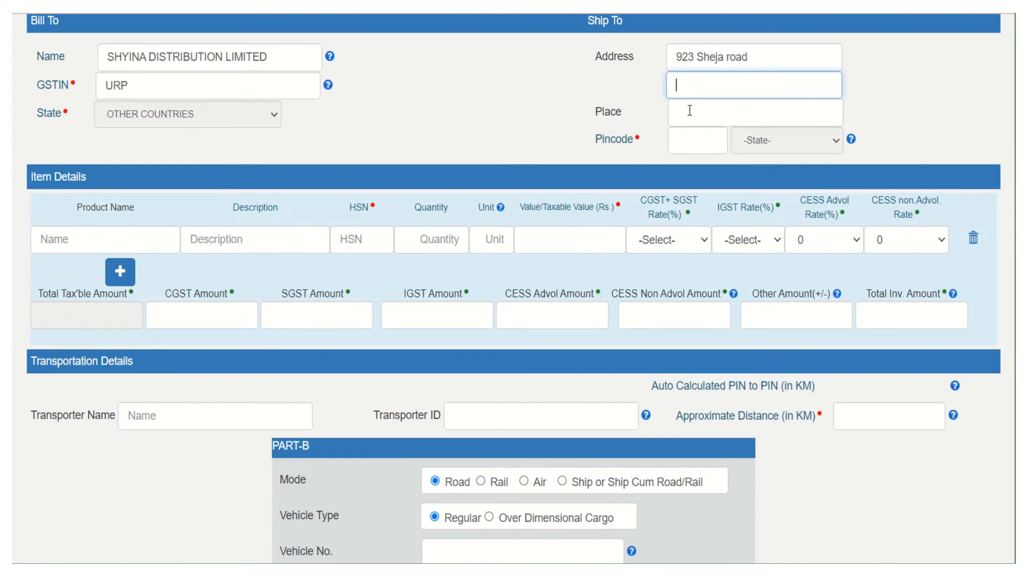
key(ctrl+v)
Step: Copy the country Bangladesh from the consignee's address on the invoice into the Ship To place
key(alt+Tab)
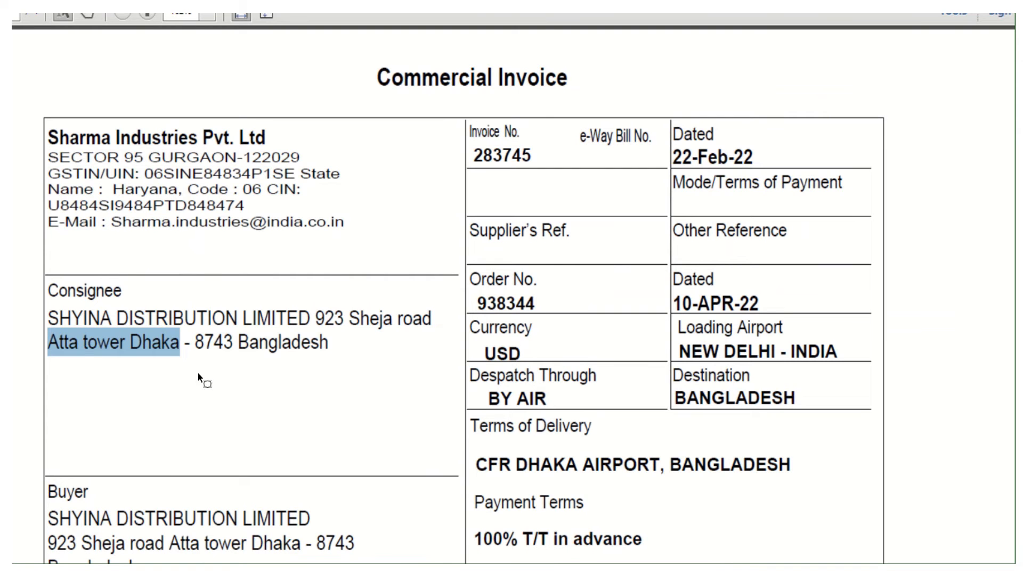
drag(238, 342, 330, 345)
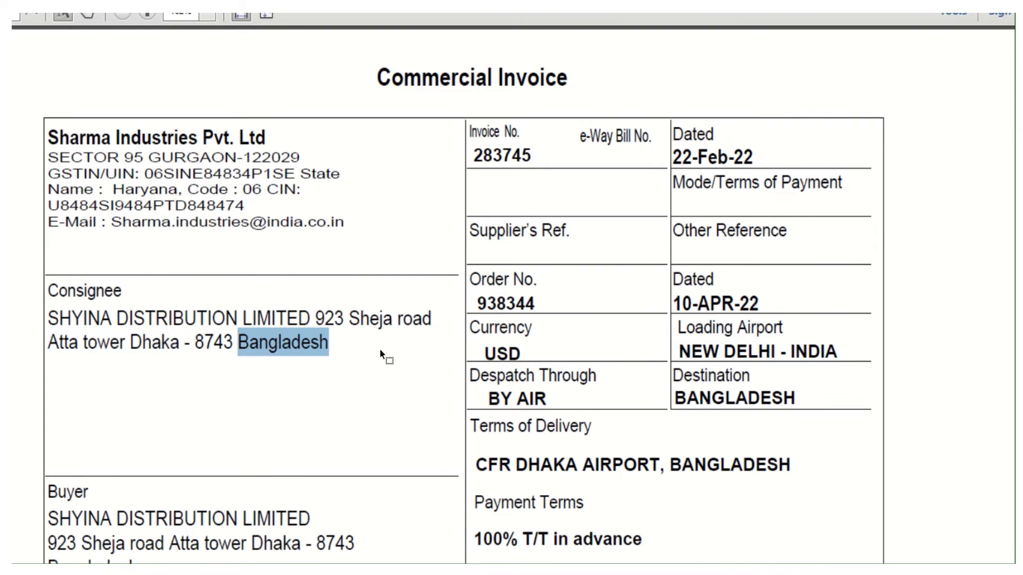
key(ctrl+c)
key(alt+Tab)
key(Tab)
key(ctrl+v)
Step: Copy the consignee's postal code from the invoice into the Ship To pincode
click(689, 142)
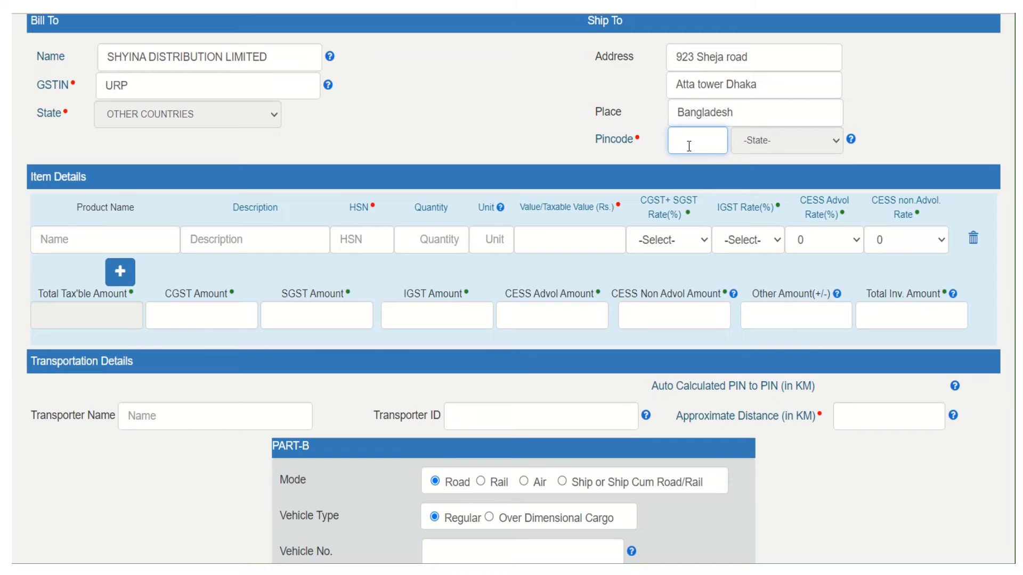
key(alt+Tab)
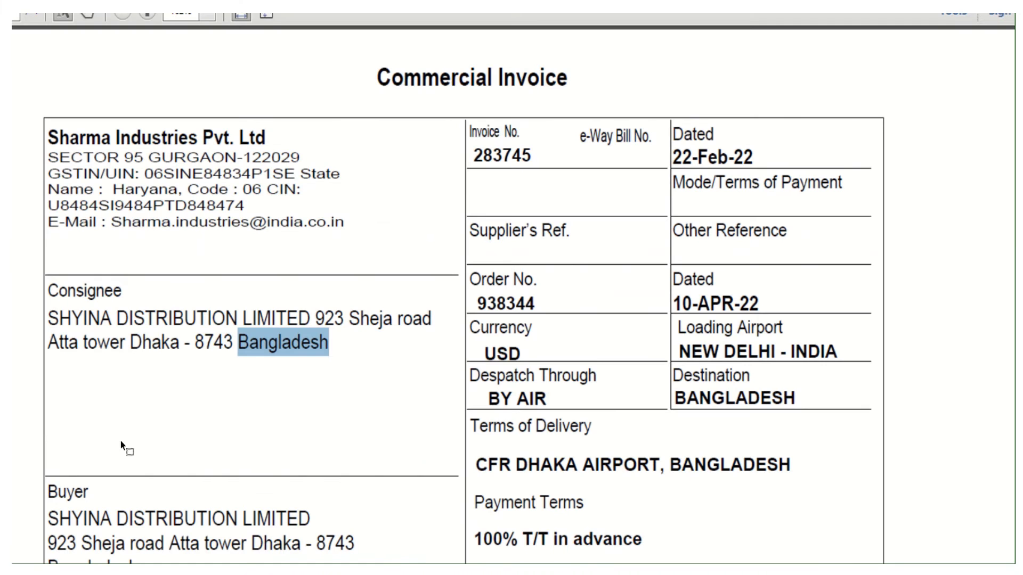
click(207, 342)
double_click(208, 341)
key(ctrl+c)
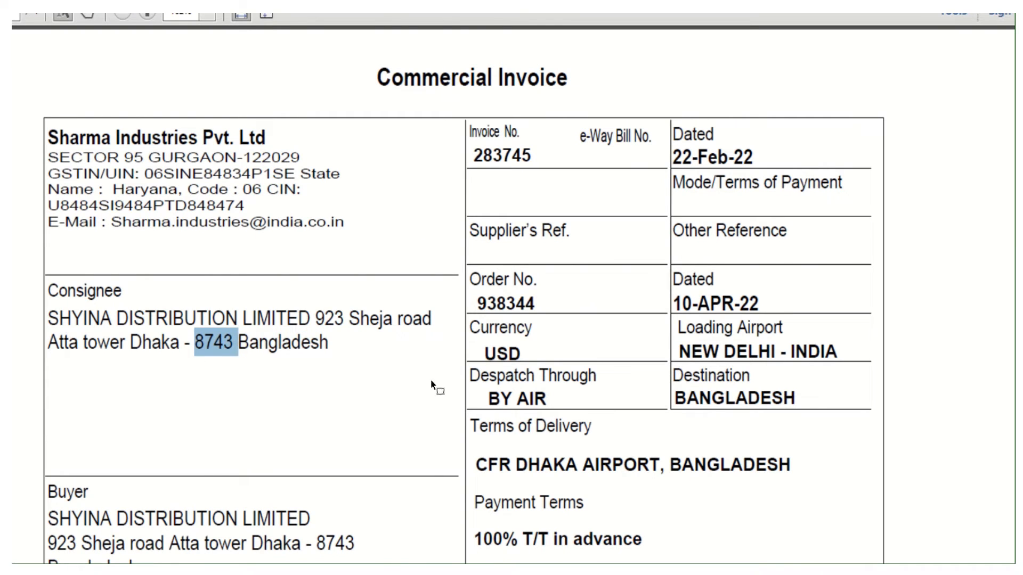
key(alt+Tab)
key(ctrl+v)
click(581, 156)
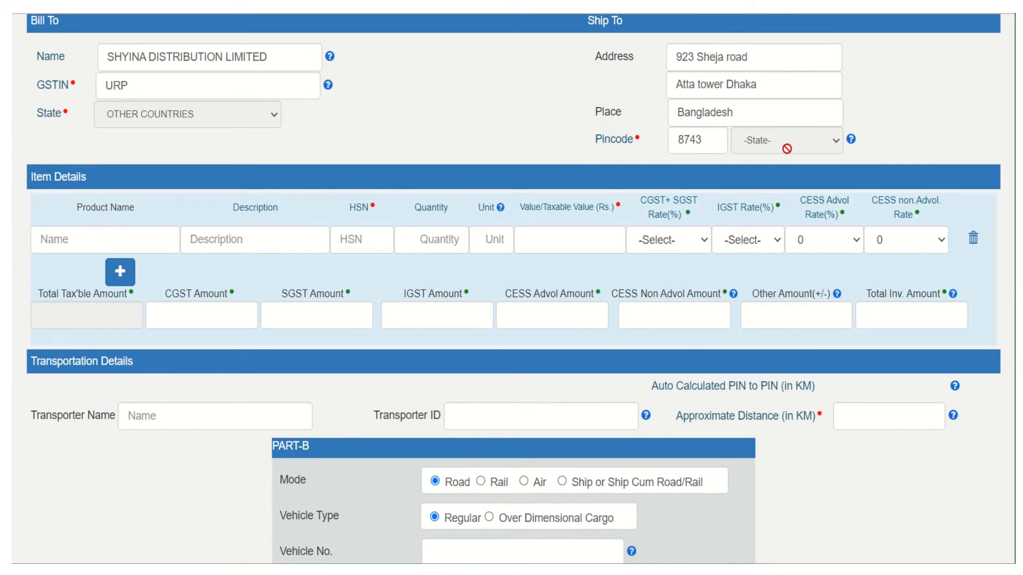
Step: Replace the Ship To pincode with 999999
double_click(688, 147)
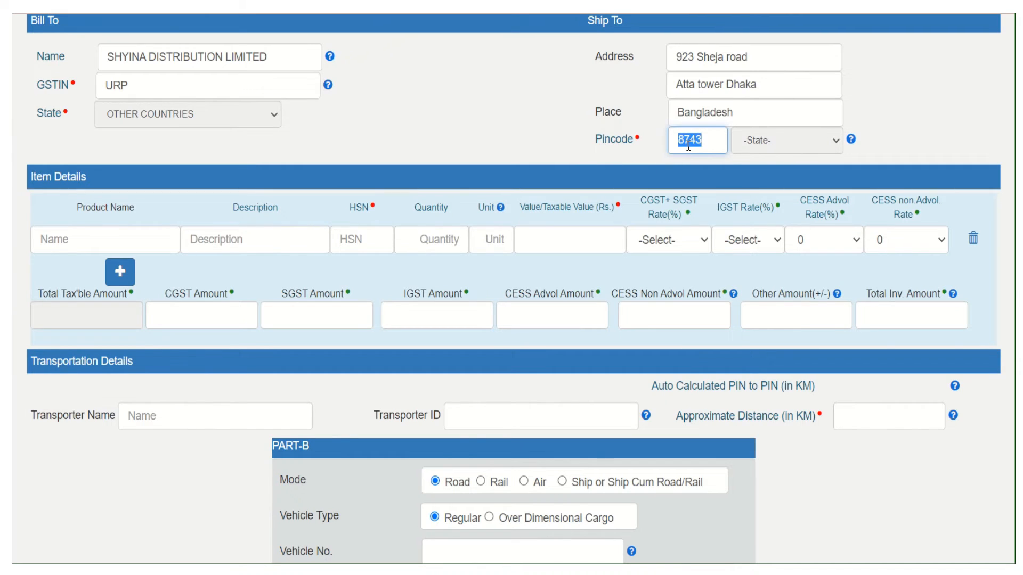
text(9999)
text(99)
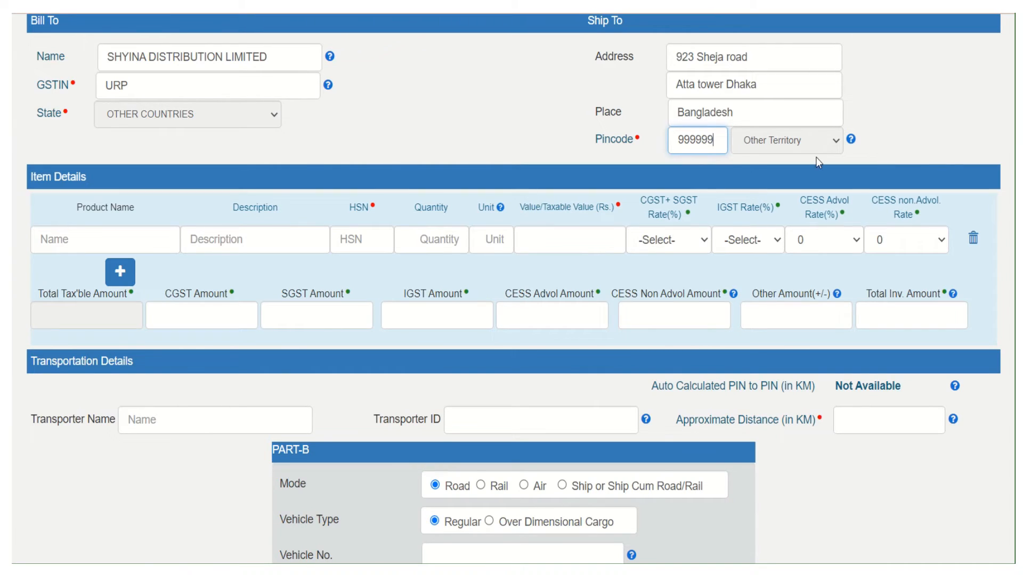
Step: Copy the goods description INSTANT GLUE WITH STICK from the invoice into the first item's product name
click(141, 230)
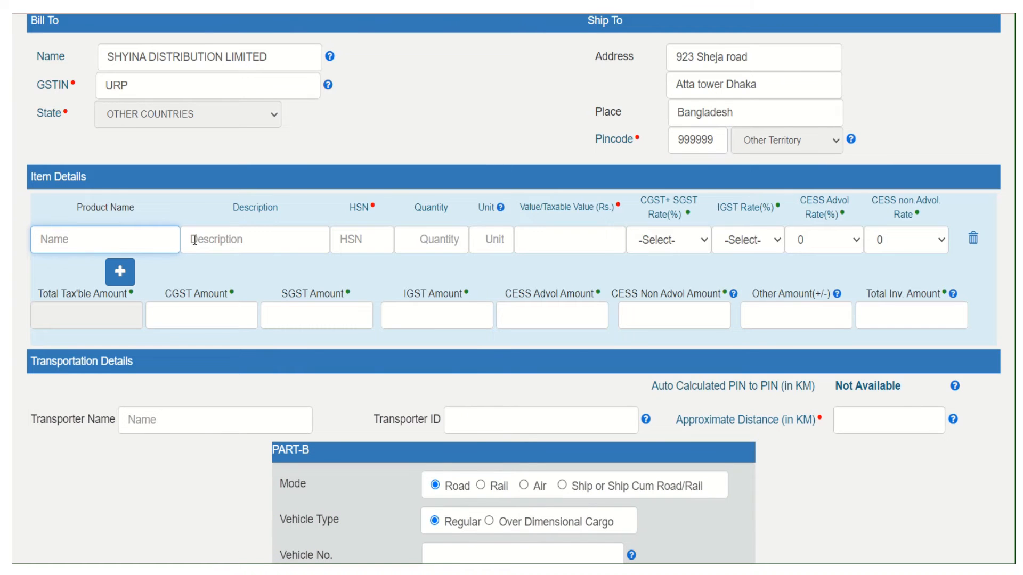
key(alt+Tab)
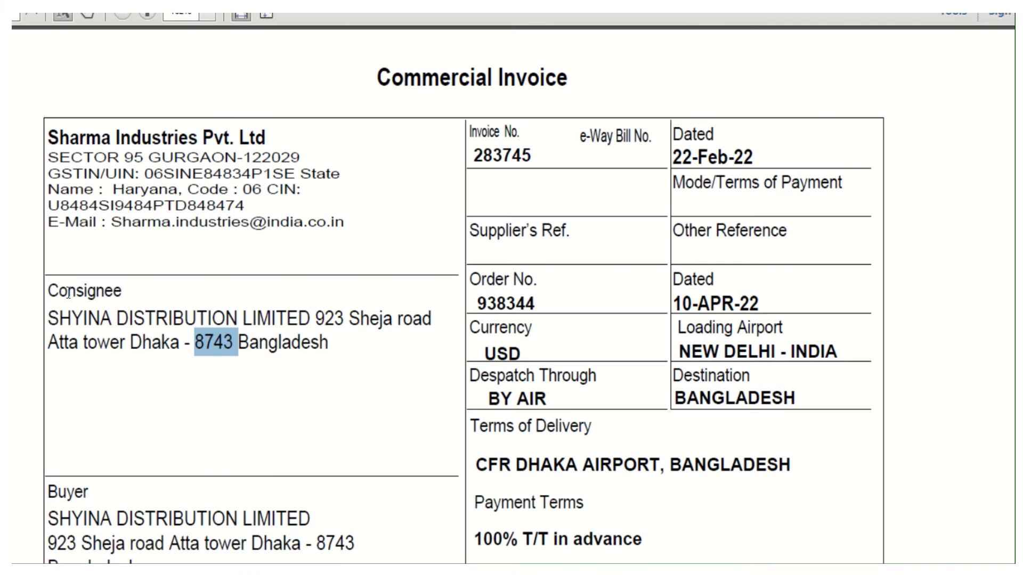
scroll(116, 337, down, 7)
scroll(117, 337, down, 3)
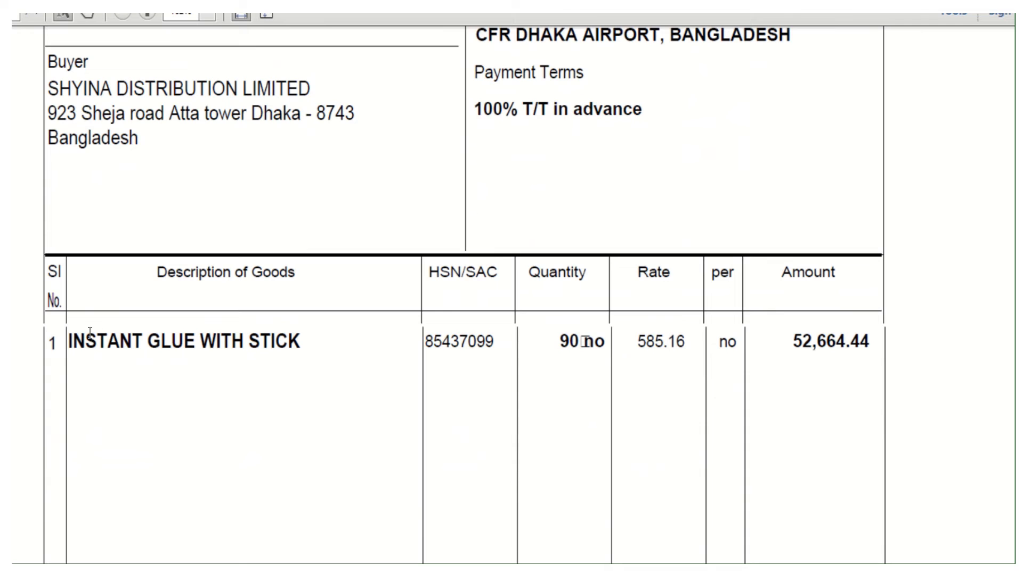
drag(69, 342, 293, 335)
key(ctrl+c)
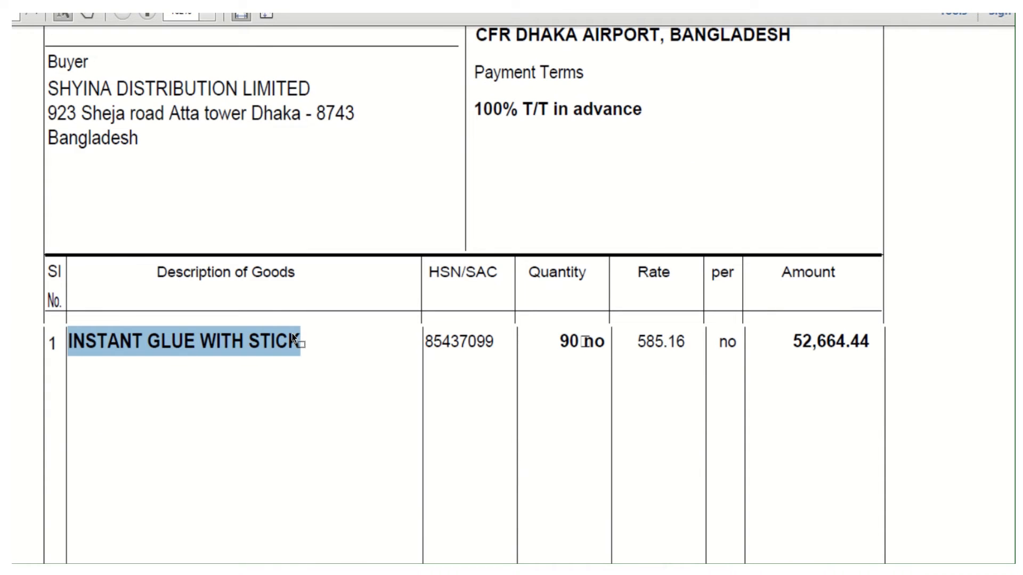
key(alt+Tab)
click(85, 239)
key(ctrl+v)
Step: Copy the HSN code 85437099 from the invoice into the first item's HSN
click(223, 241)
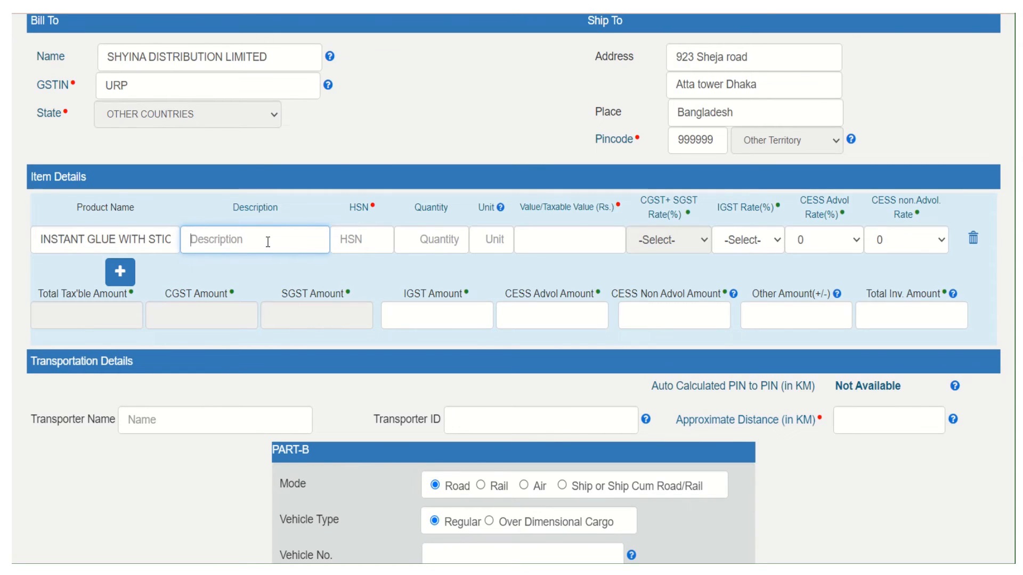
click(357, 249)
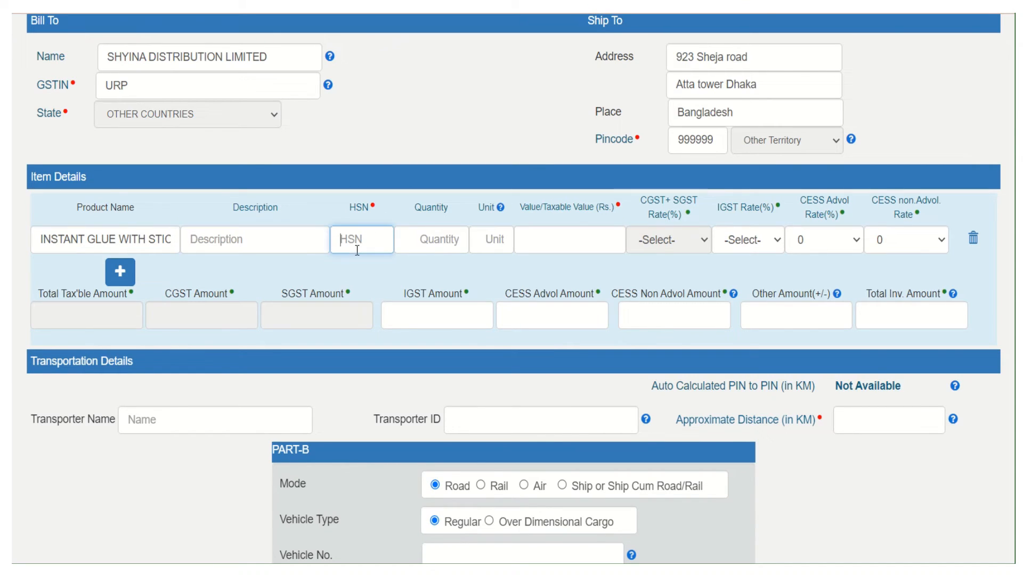
key(alt+Tab)
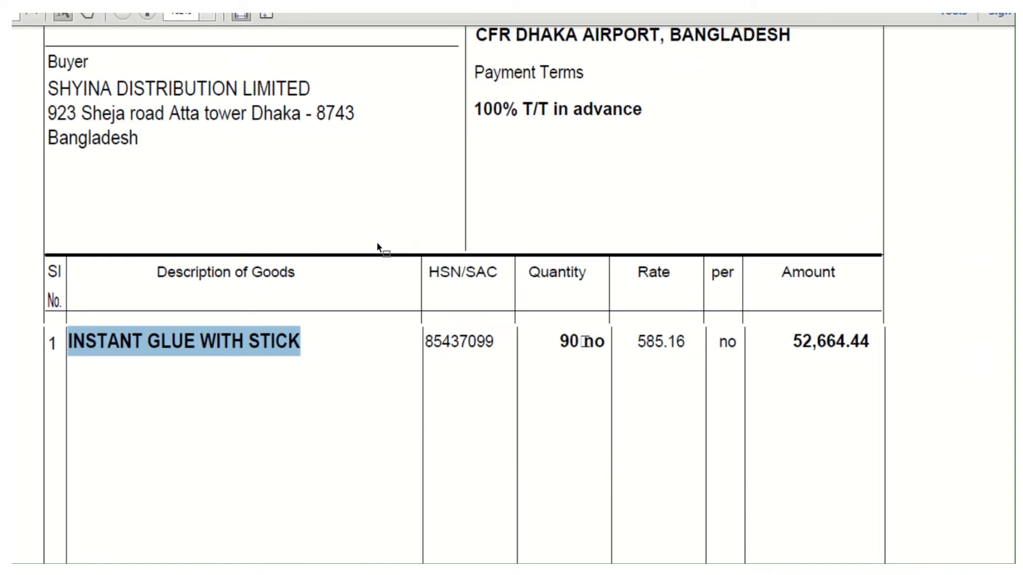
scroll(378, 245, down, 3)
drag(425, 223, 496, 226)
key(ctrl+c)
key(alt+Tab)
key(ctrl+v)
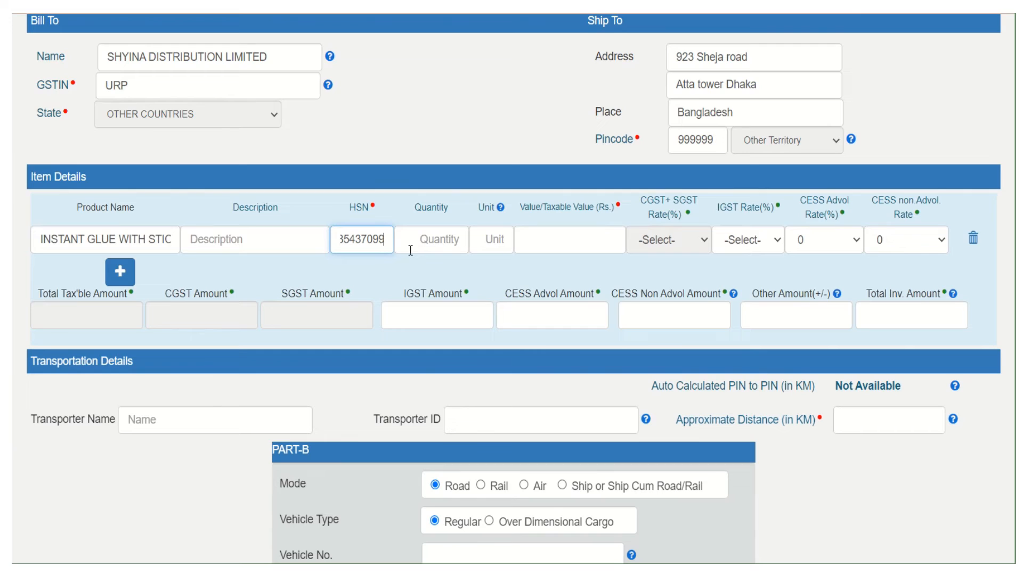
Step: Set the first item's quantity to 1 and its unit to Box
click(436, 243)
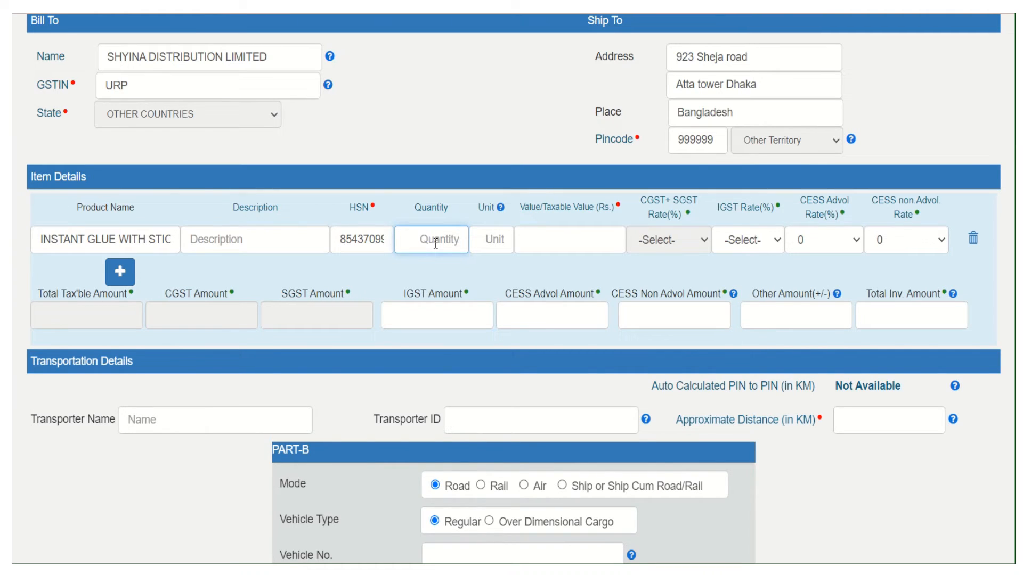
text(1)
click(492, 240)
text(bO)
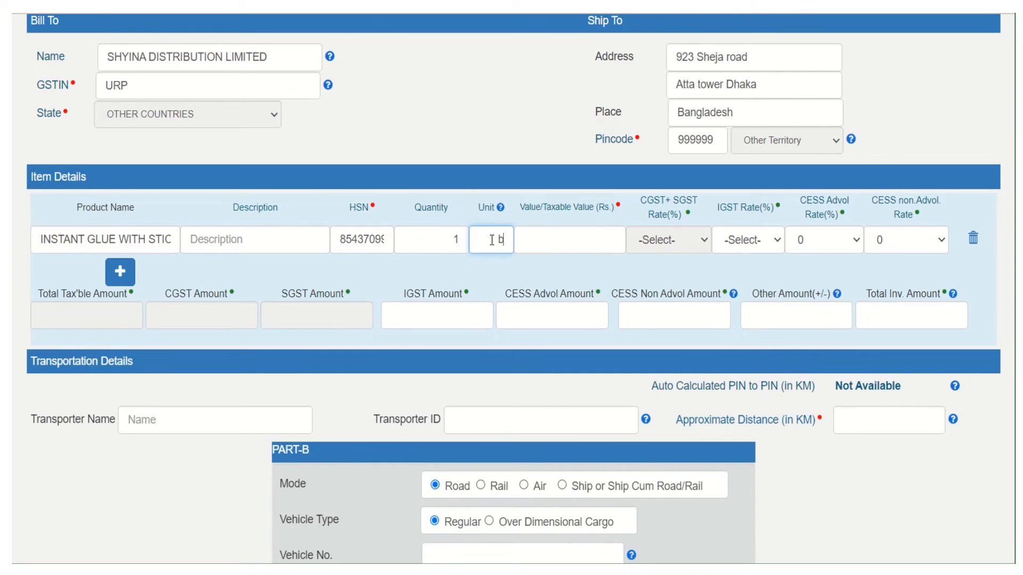
key(BackSpace)
key(BackSpace)
text(Box)
Step: Check the invoice's total and its currency, and open the Calculator for converting the amount to rupees
click(588, 239)
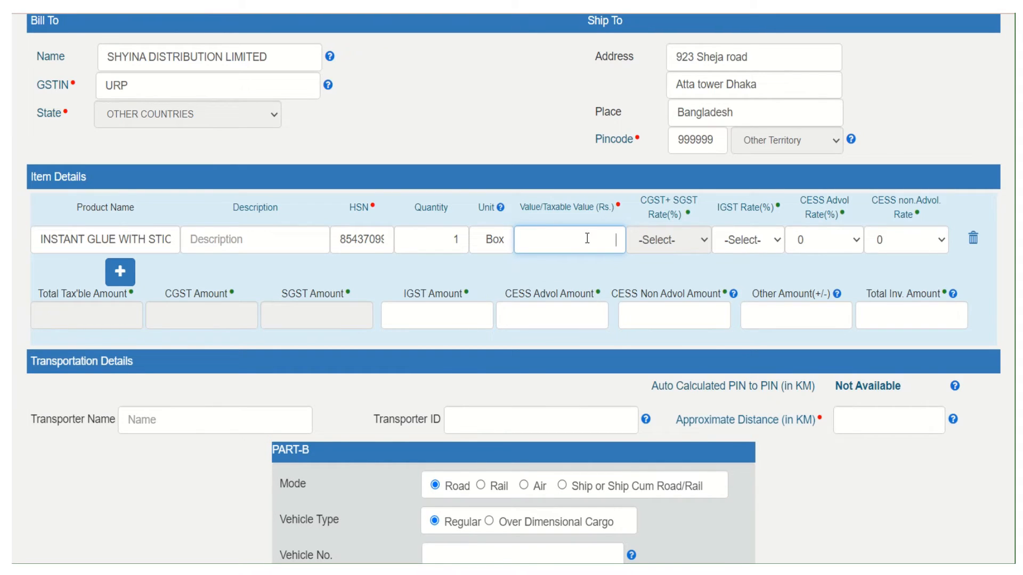
key(alt+Tab)
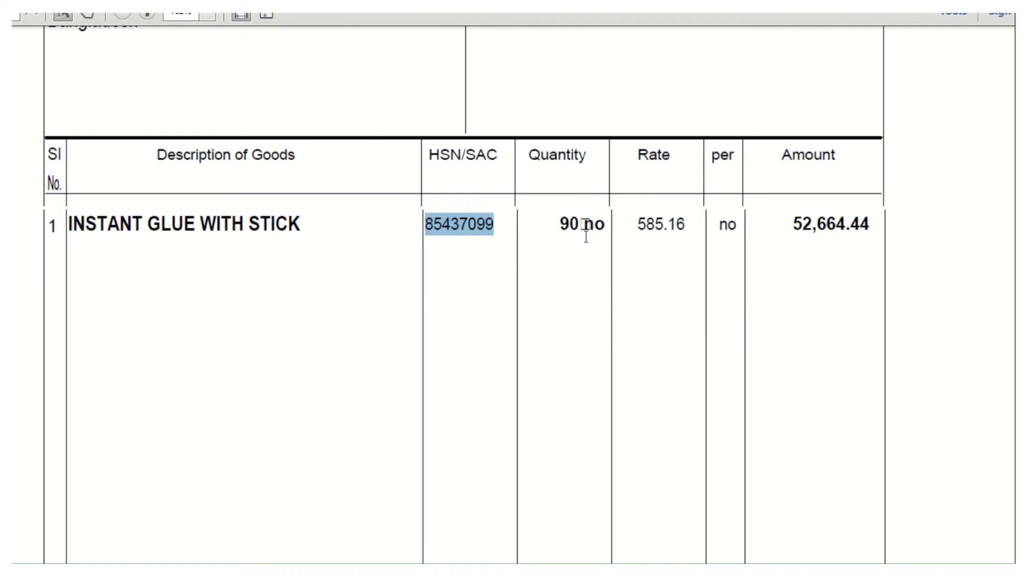
scroll(592, 243, down, 10)
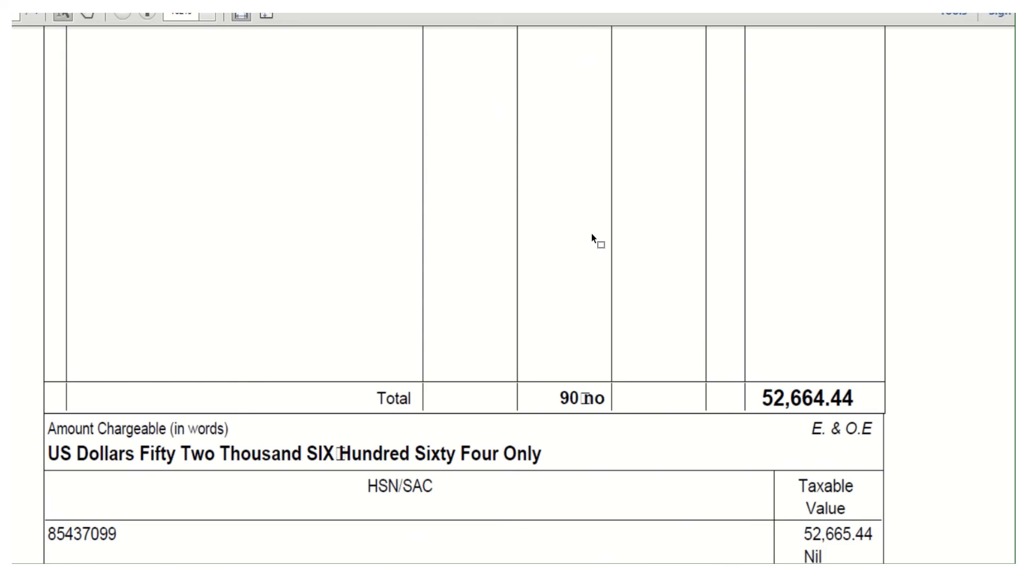
drag(76, 457, 134, 454)
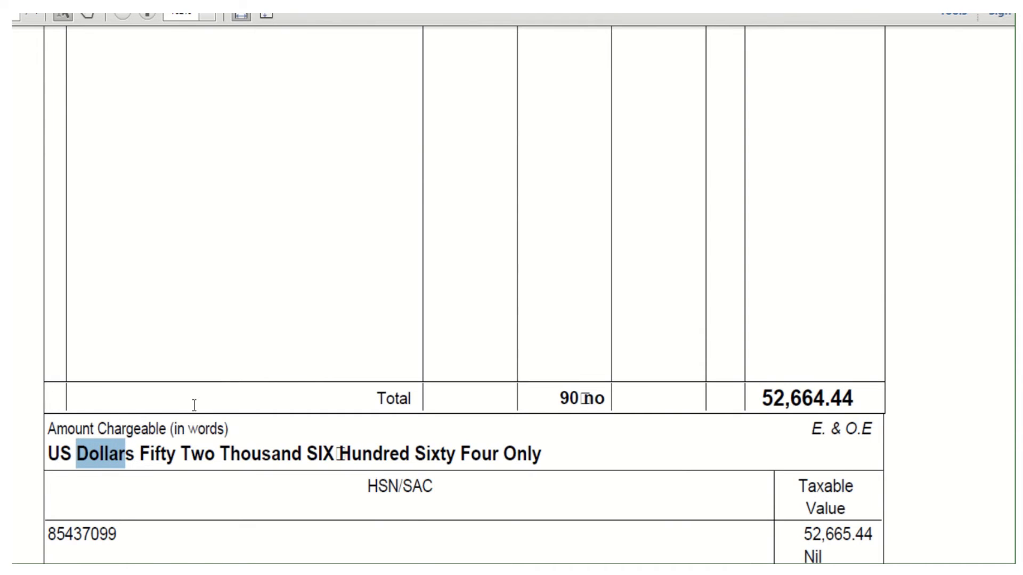
scroll(194, 406, up, 5)
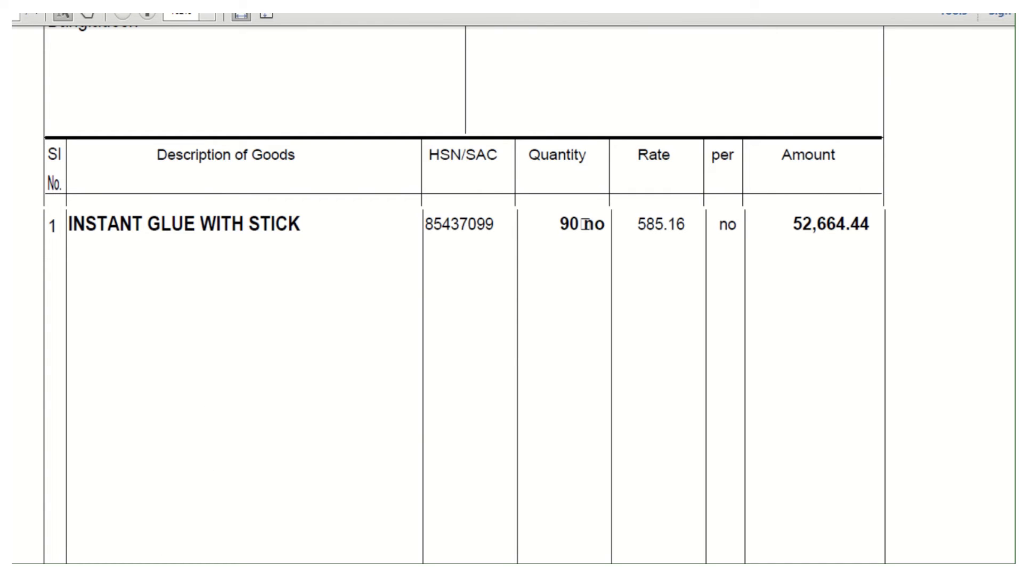
key(super)
text(cal)
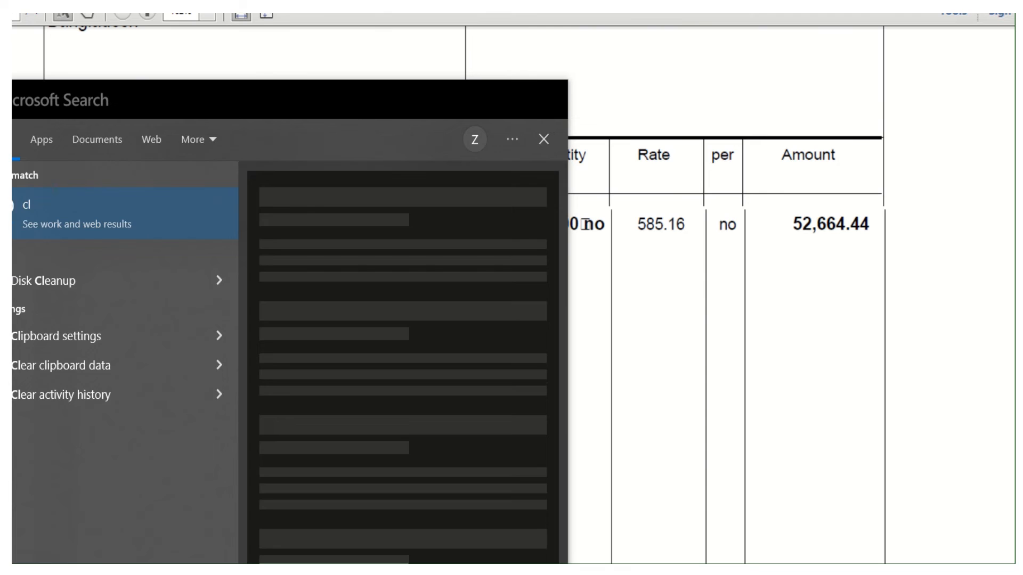
click(19, 197)
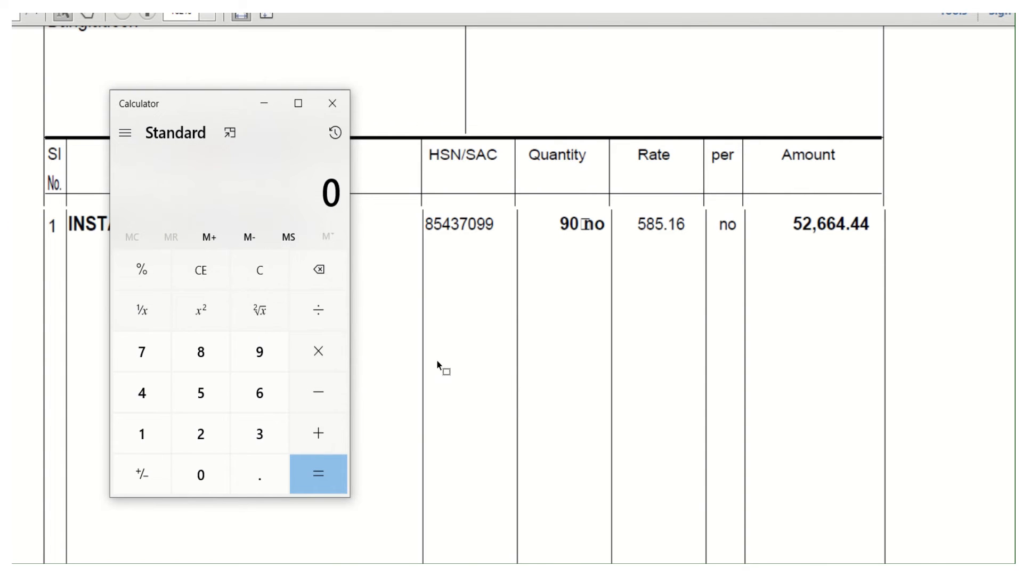
Step: Multiply the invoice total 52664.44 by the exchange rate 78 in the Calculator
scroll(541, 330, down, 2)
scroll(540, 327, down, 1)
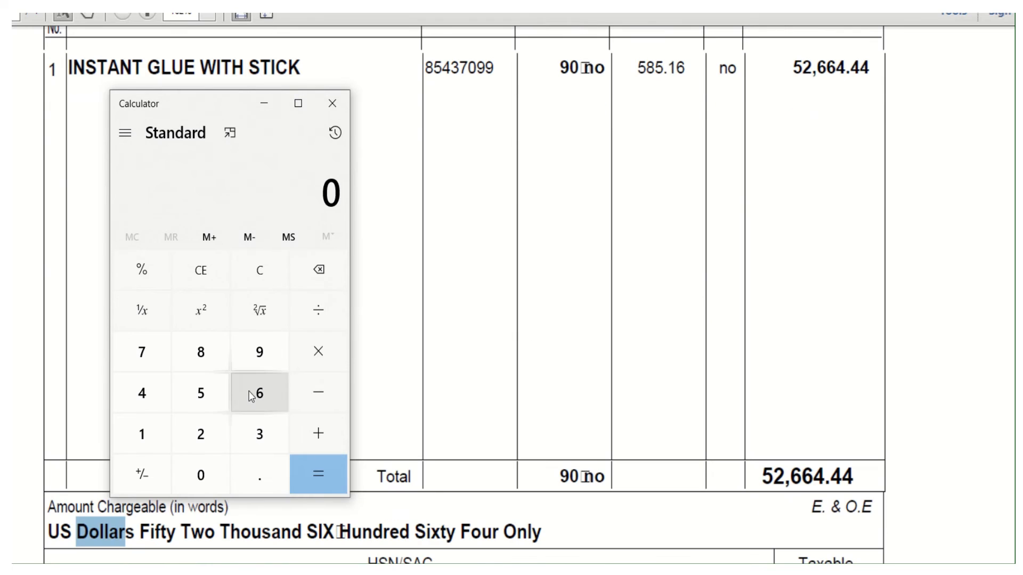
click(195, 403)
click(201, 438)
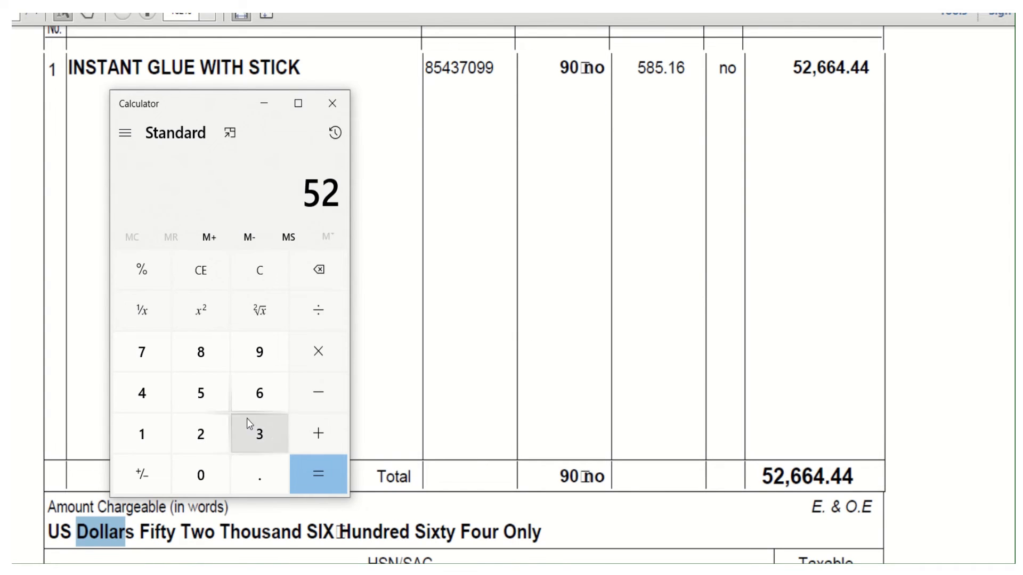
click(260, 382)
click(260, 383)
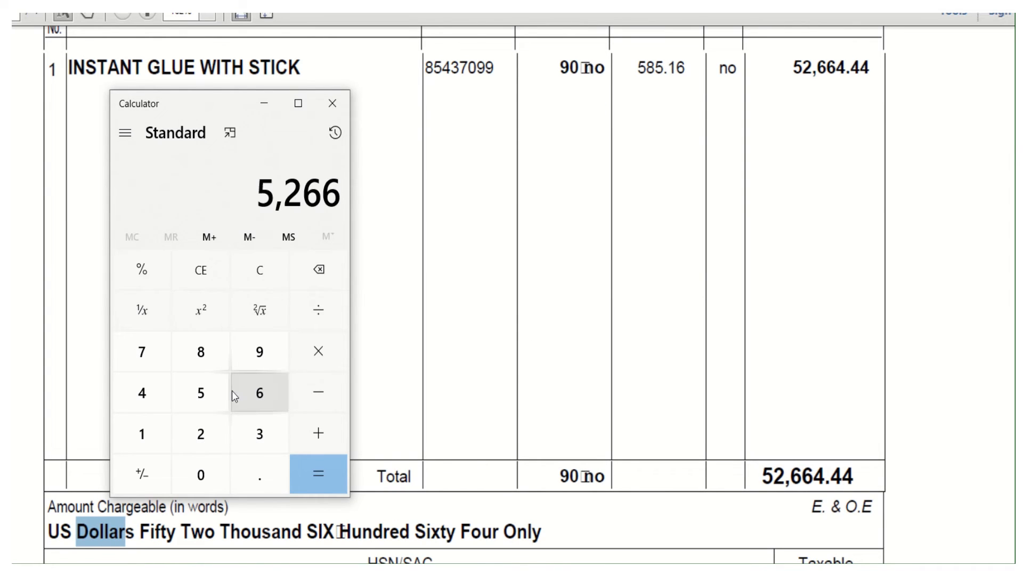
click(128, 393)
click(246, 472)
click(150, 405)
click(151, 405)
click(324, 343)
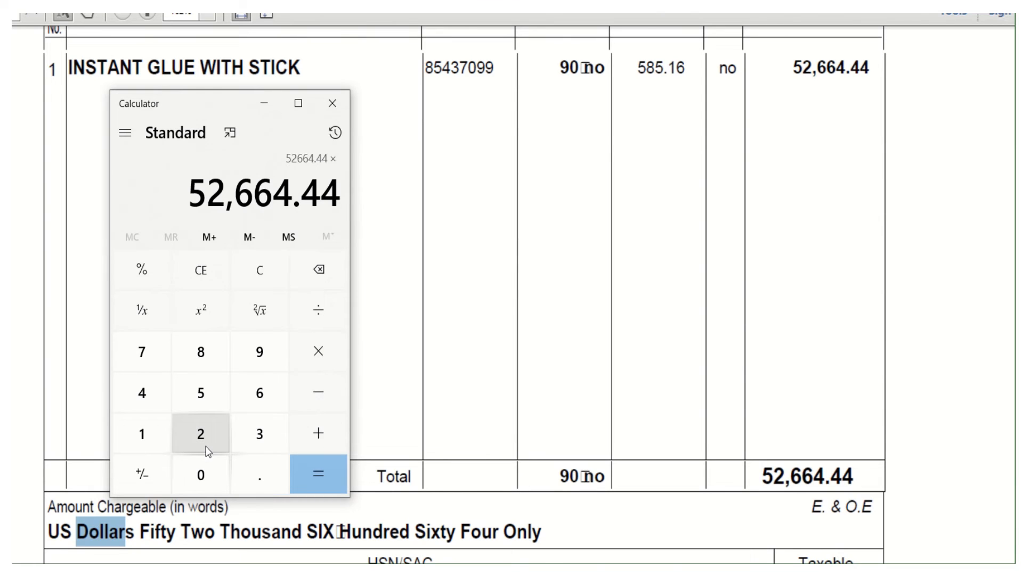
click(145, 357)
click(197, 357)
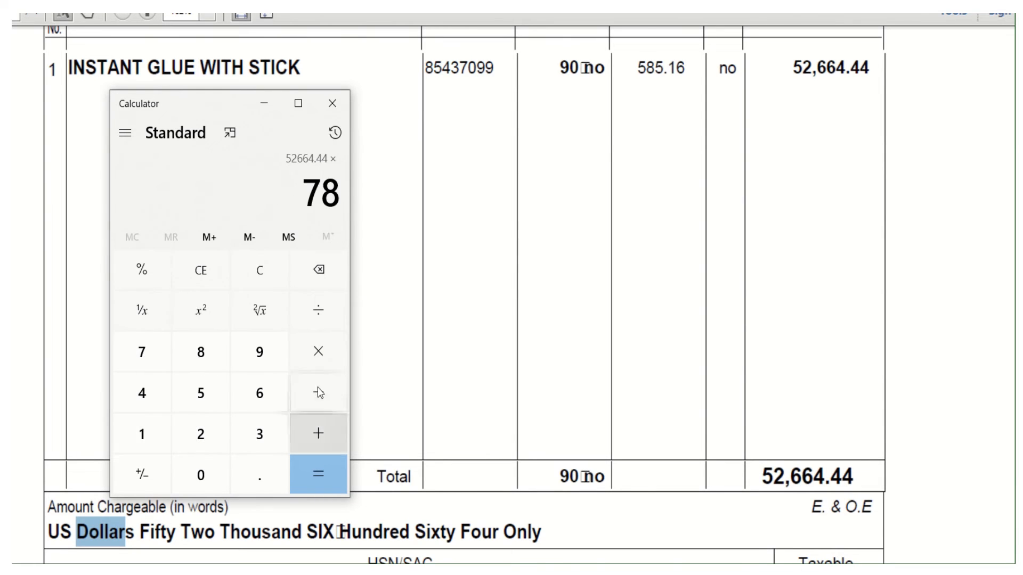
click(313, 472)
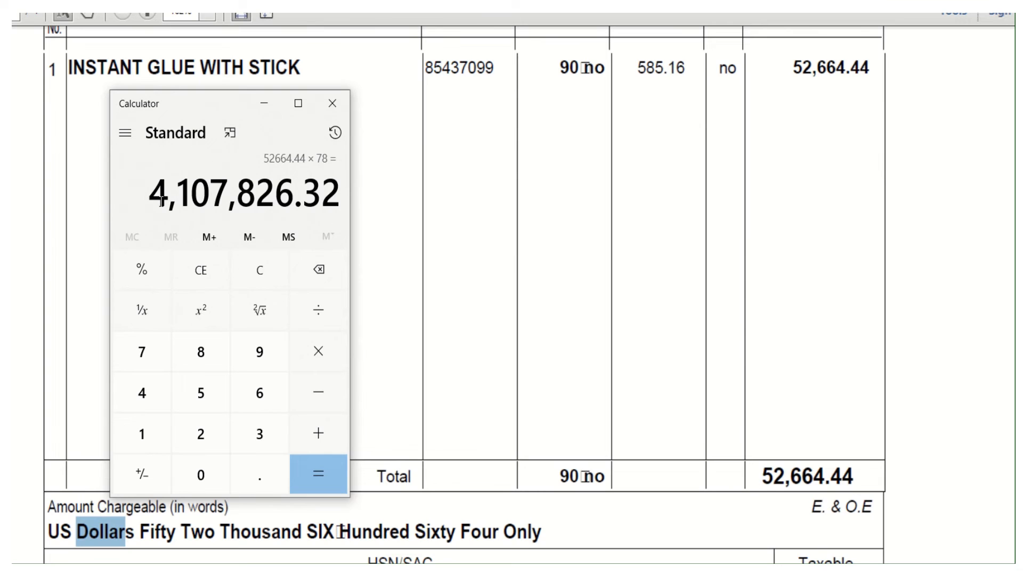
Step: Enter the converted amount 4107826.32 as the first item's taxable value in the e-Way Bill form, leaving the IGST rate unselected
key(alt+Tab)
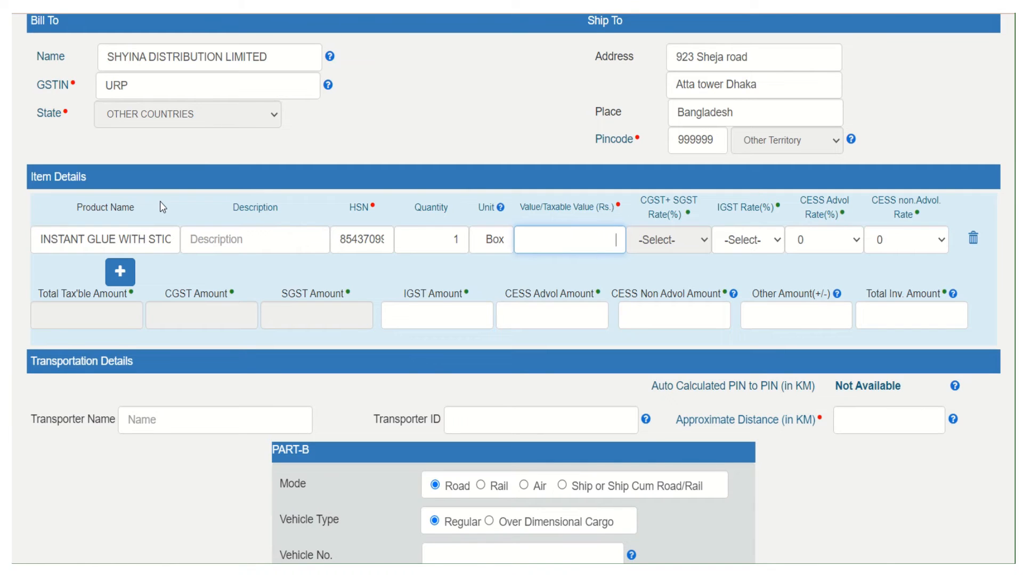
text(4107)
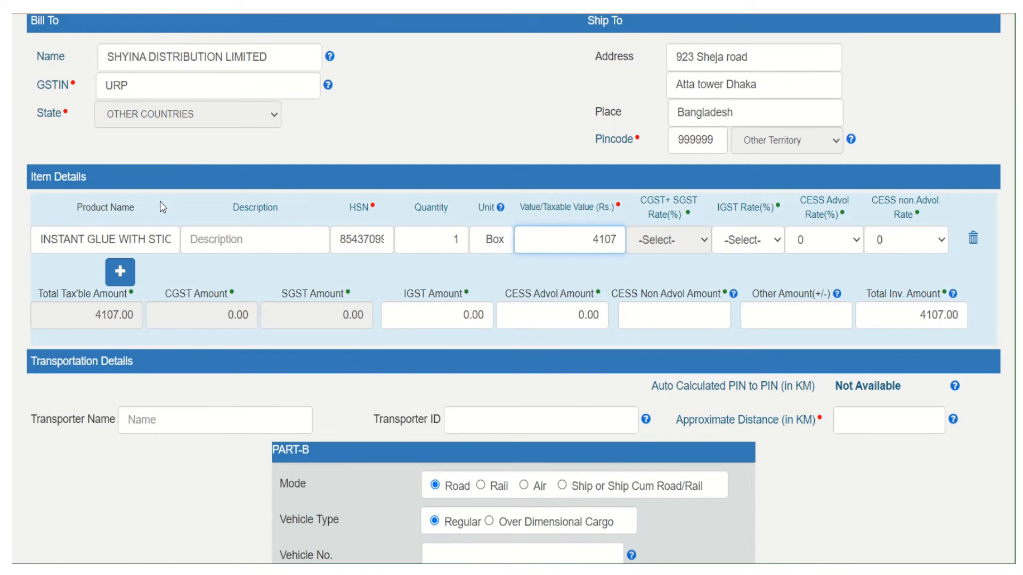
key(alt+Tab)
key(alt+Tab)
text(826.32)
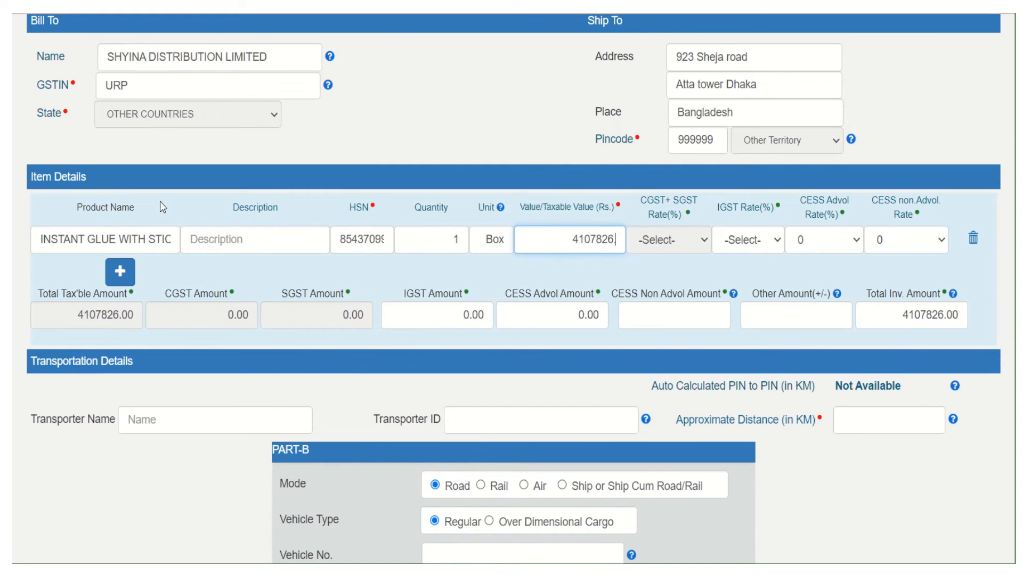
click(760, 242)
click(762, 242)
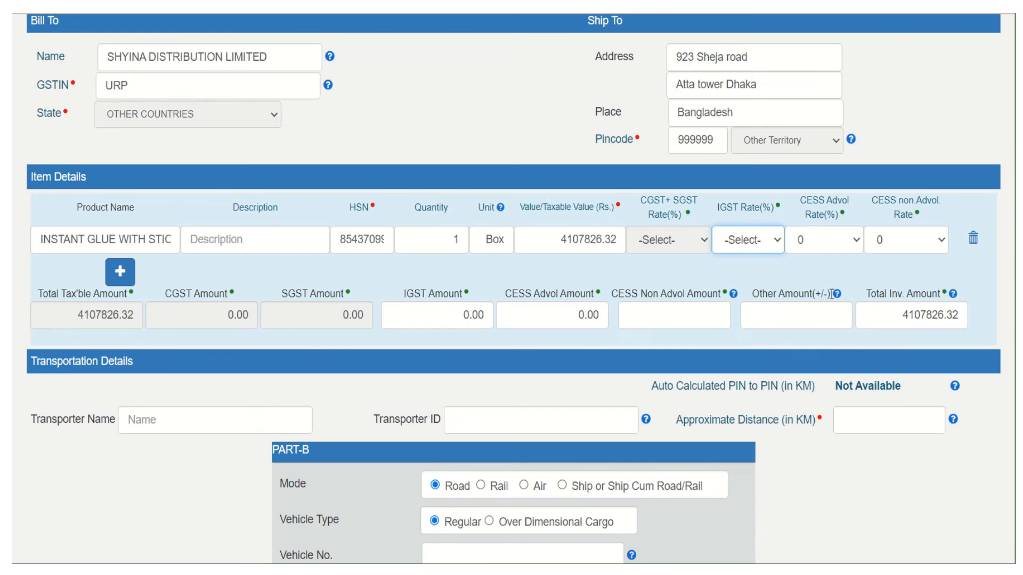
Step: Examine the transporter name, transporter ID and distance fields and the Part-B section of the transportation details
click(523, 415)
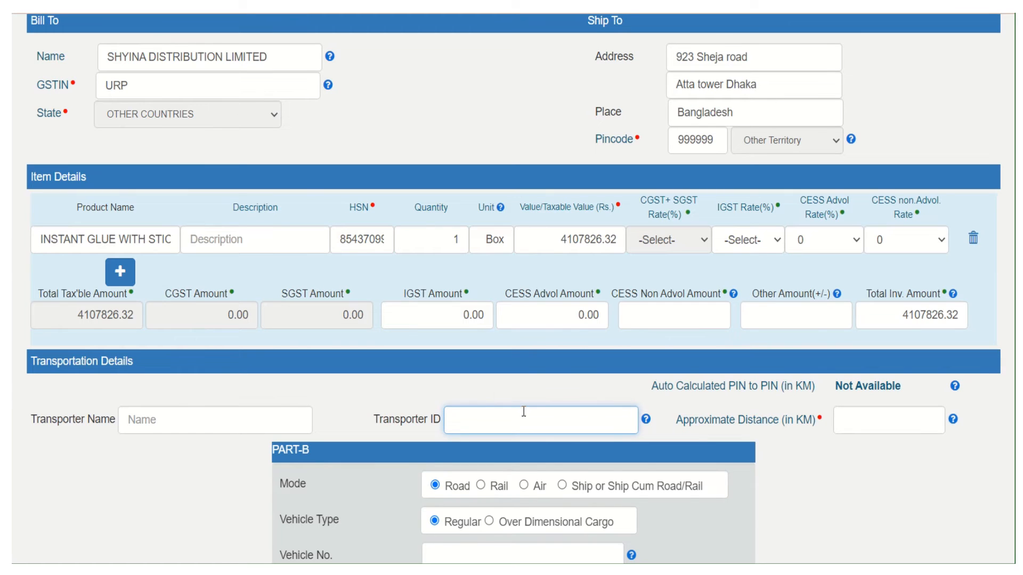
scroll(536, 286, down, 3)
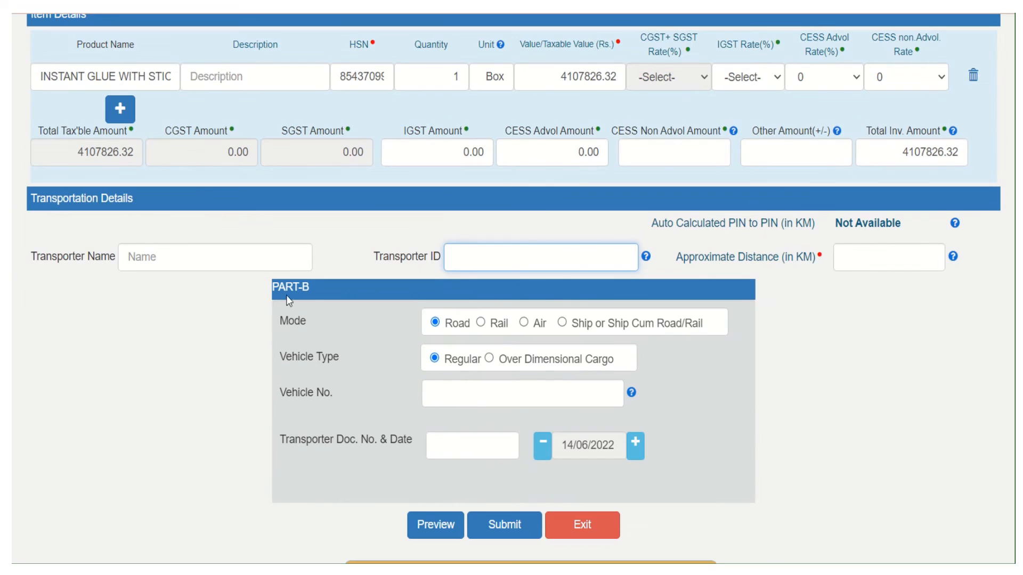
drag(280, 287, 305, 288)
click(327, 266)
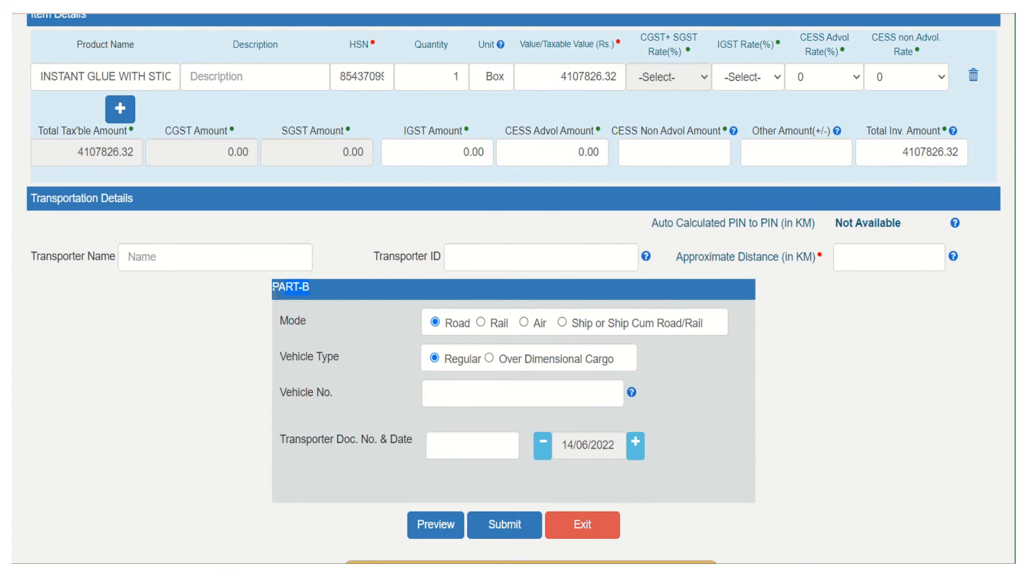
click(487, 247)
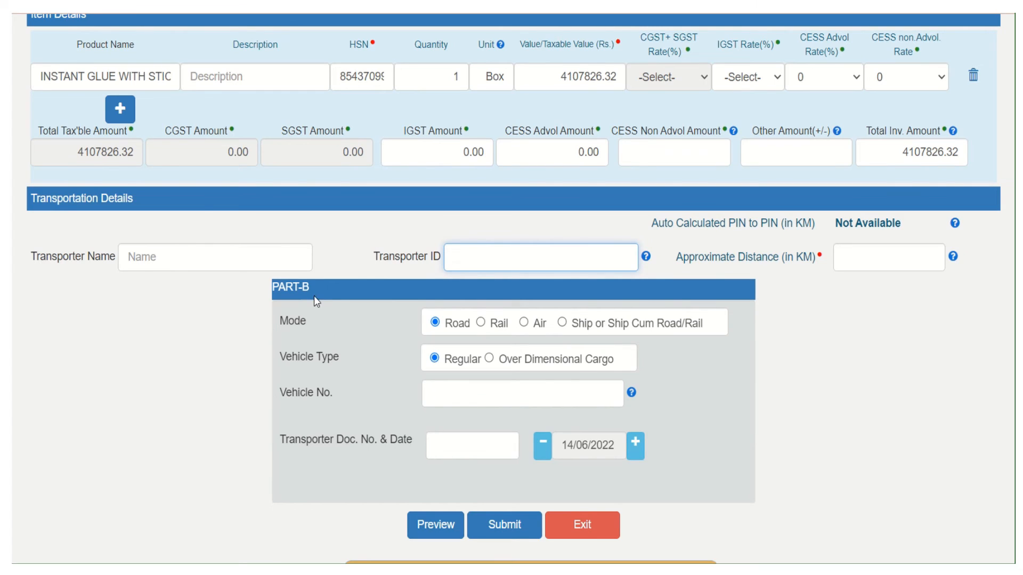
scroll(324, 274, down, 1)
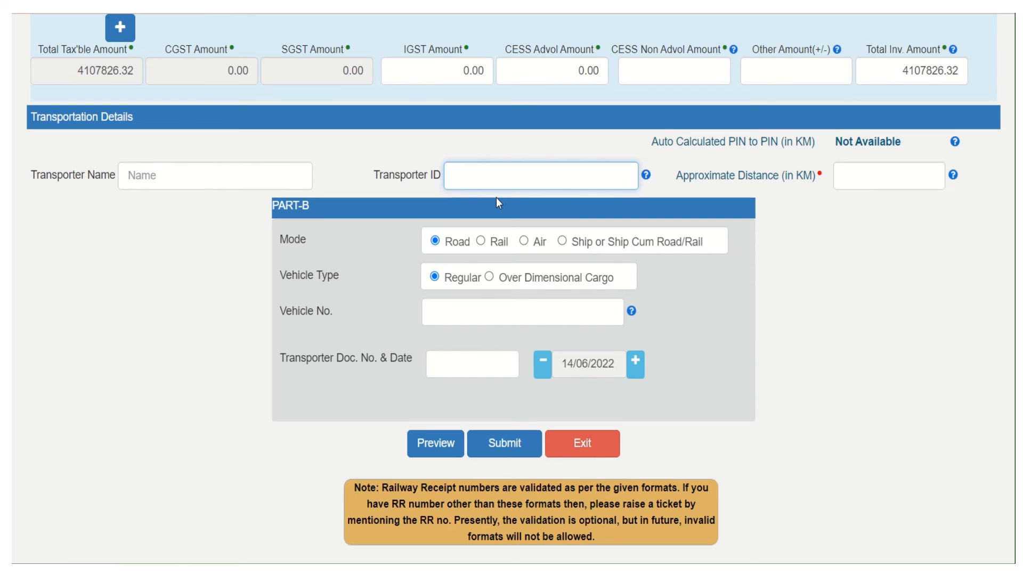
click(123, 183)
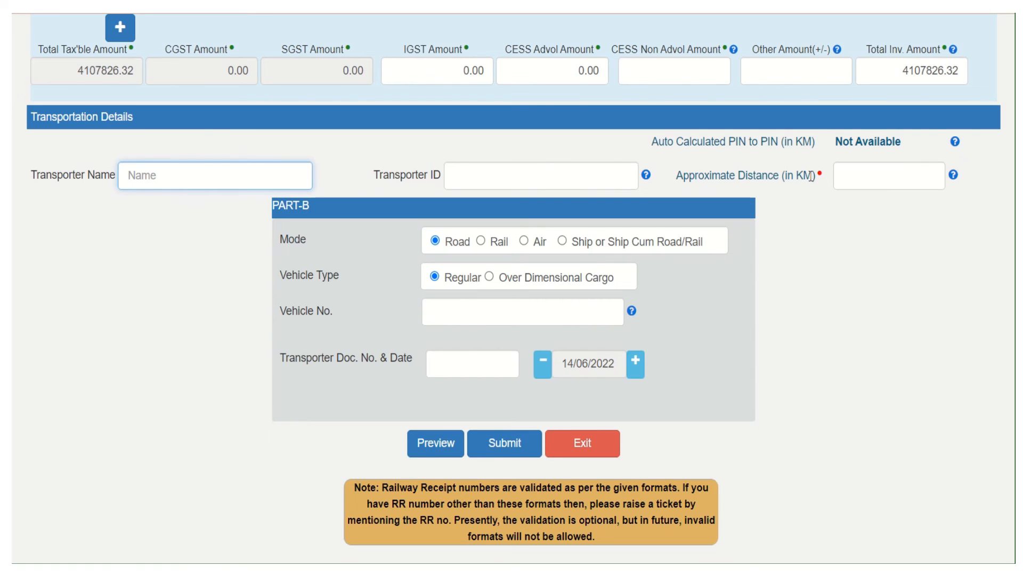
click(463, 175)
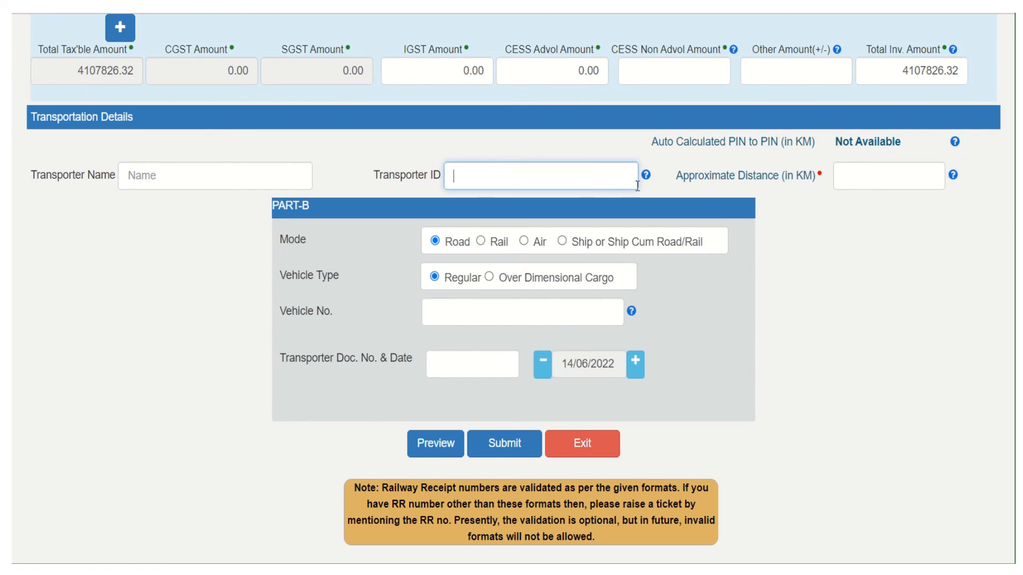
click(823, 178)
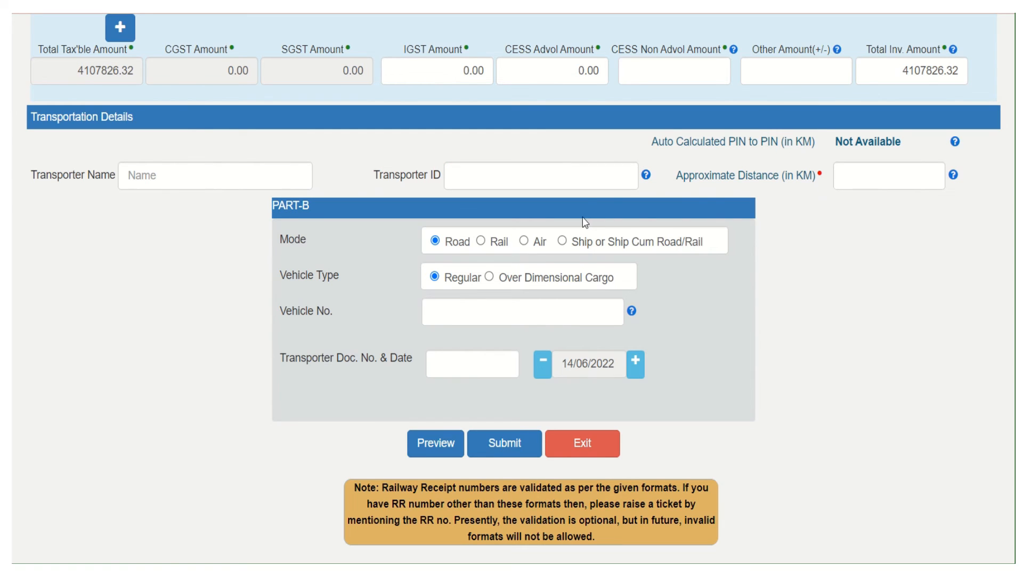
click(874, 180)
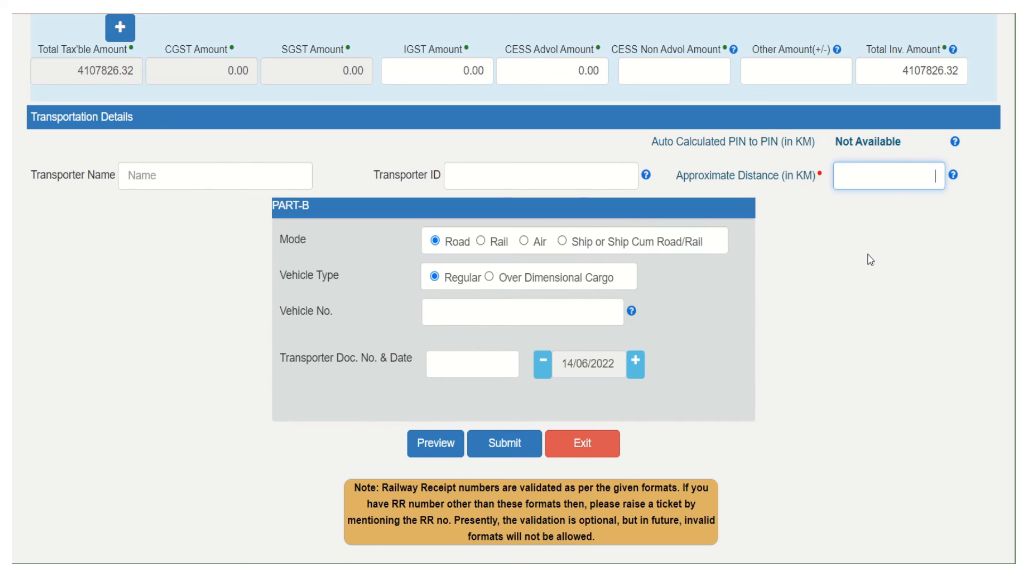
text(60)
click(457, 304)
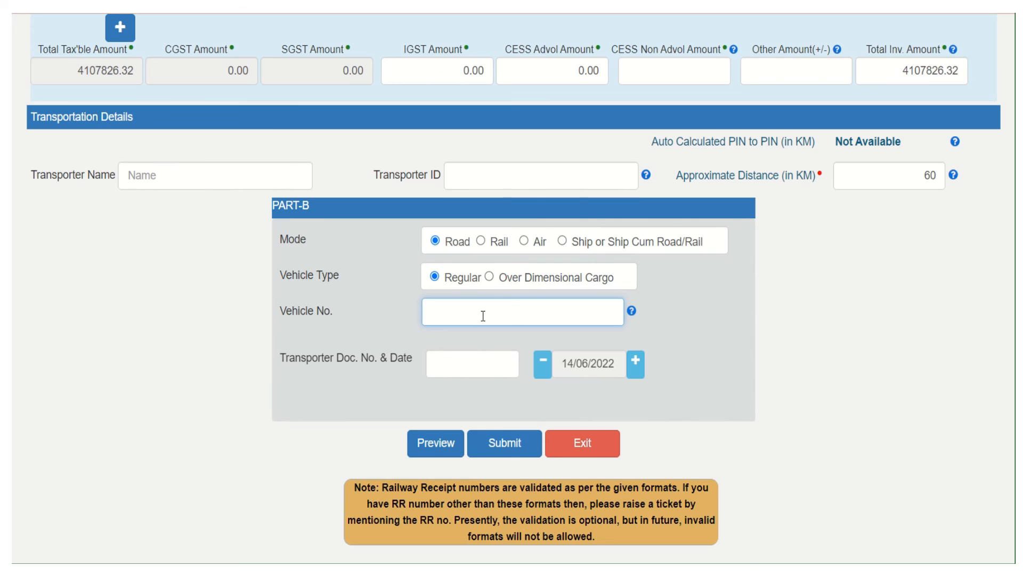
text(UP16T8052)
Step: Leave the transporter document number empty and submit the form to generate the e-Way Bill
click(452, 369)
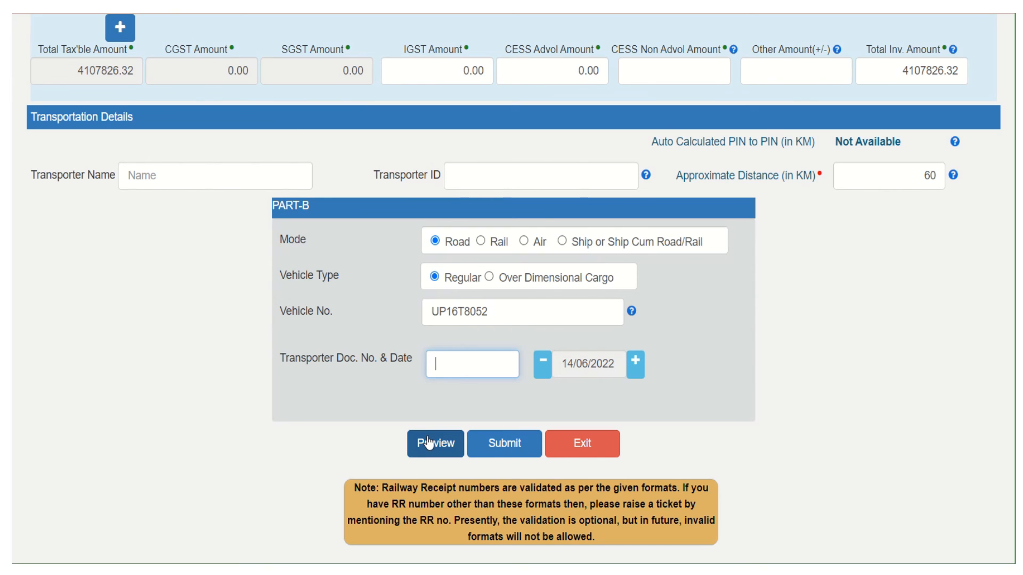
click(504, 447)
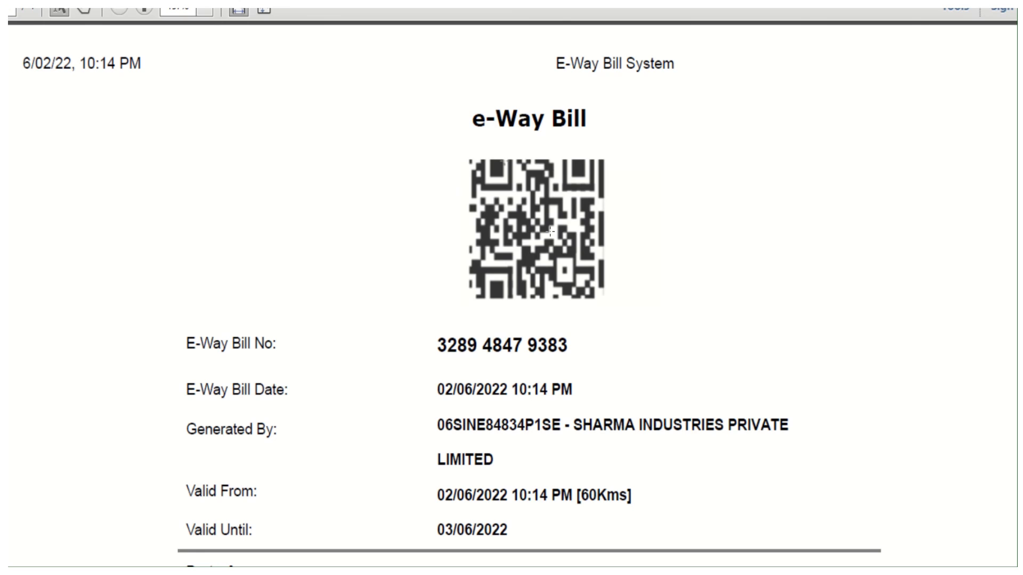
Step: Examine the generated e-Way Bill's header: bill number, date, generating company, validity start with distance, and validity end
scroll(422, 248, down, 3)
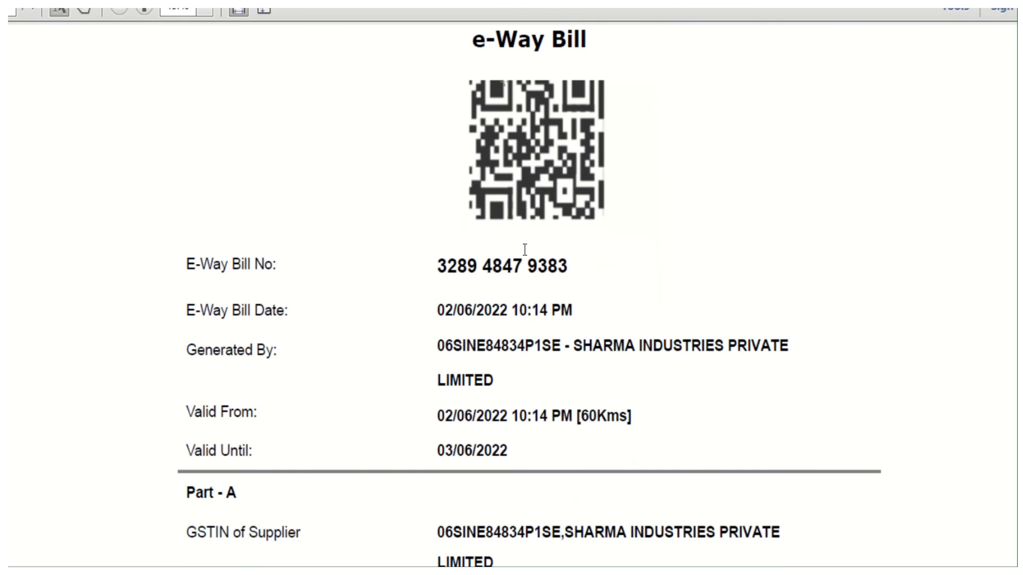
drag(437, 265, 554, 279)
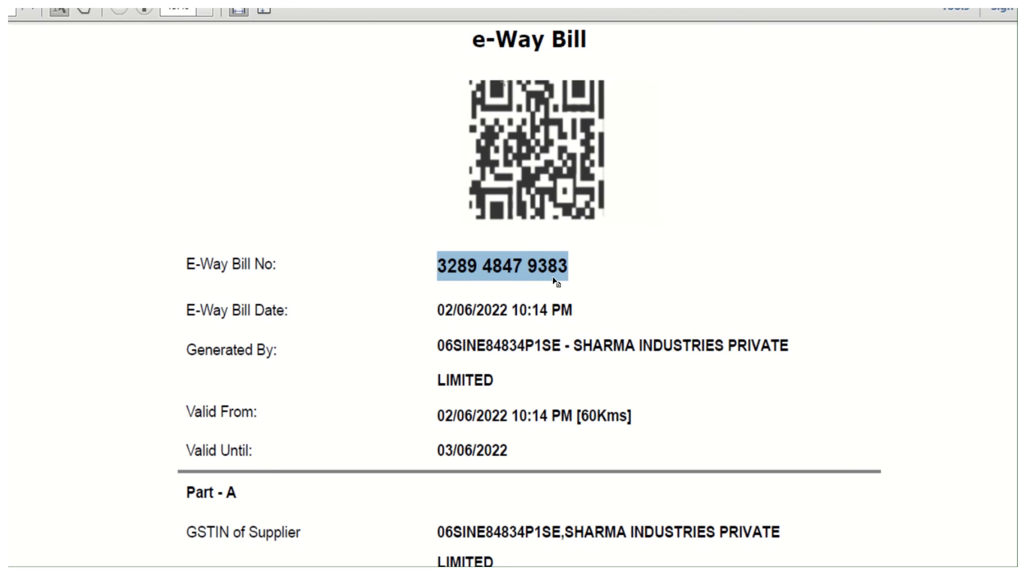
drag(437, 311, 533, 312)
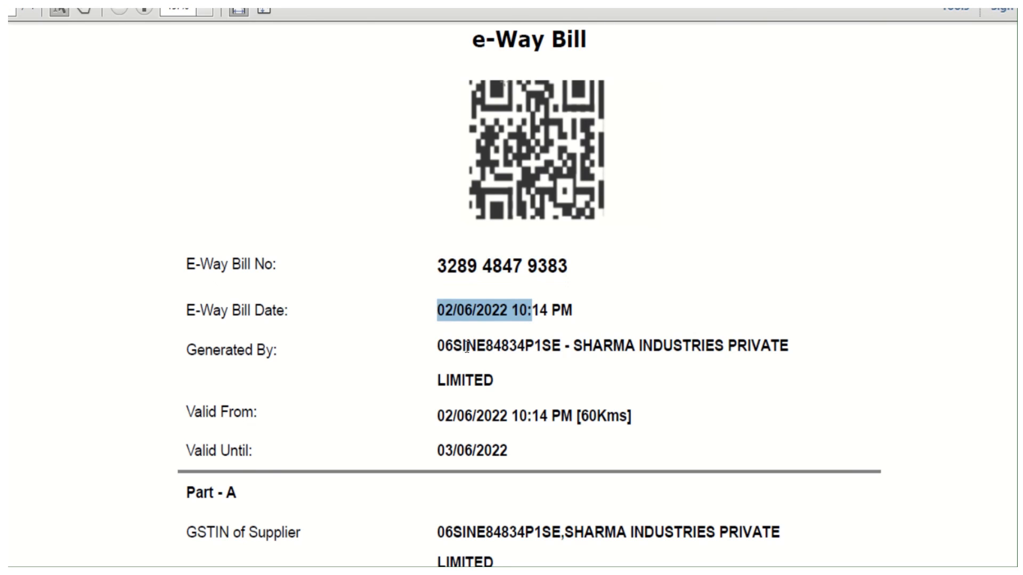
drag(467, 347, 565, 348)
drag(472, 382, 526, 417)
click(447, 423)
drag(434, 453, 495, 441)
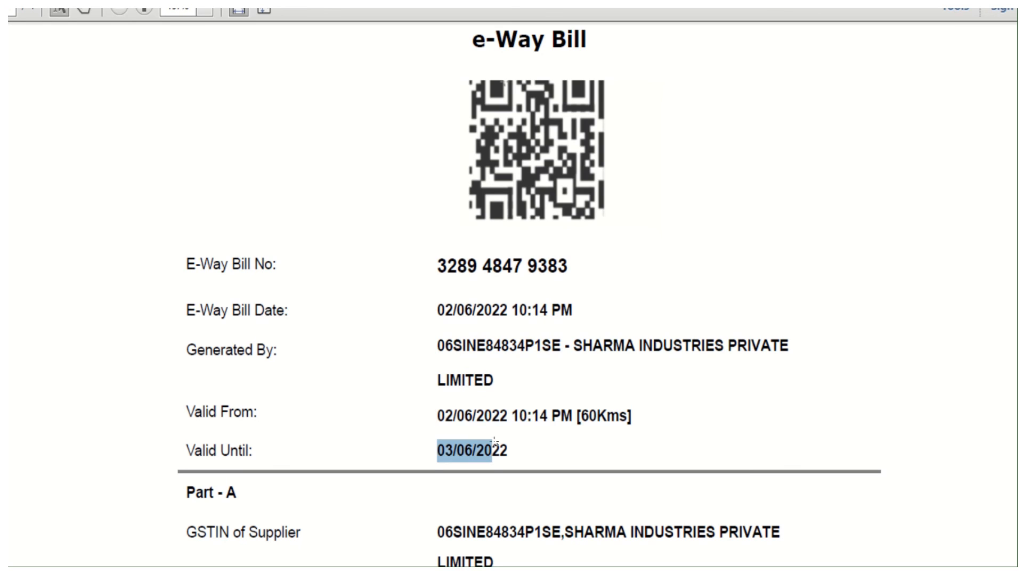
drag(596, 417, 618, 417)
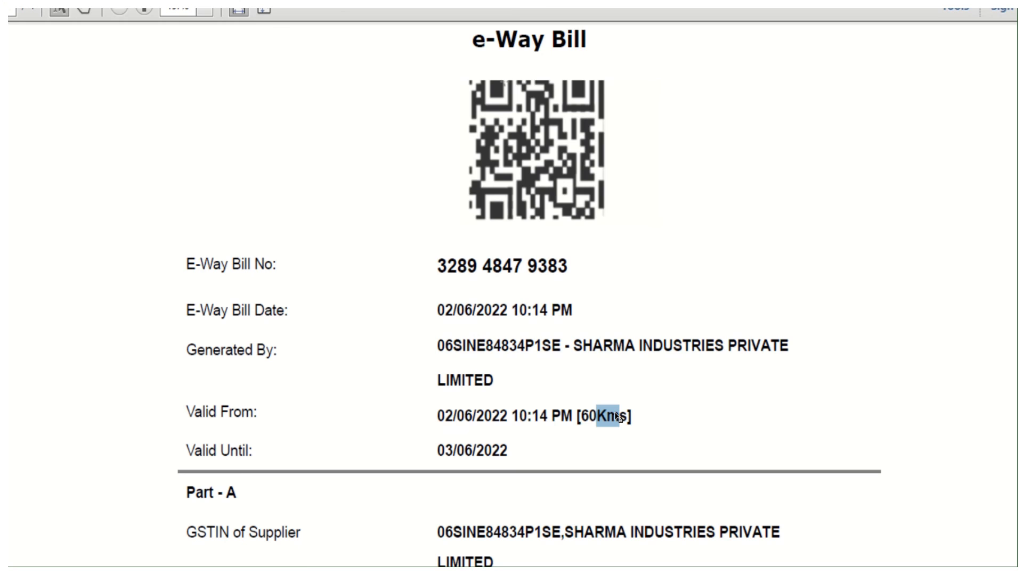
Step: Review the supplier GSTIN, place of dispatch, recipient and place of delivery in Part-A of the e-Way Bill
scroll(589, 459, down, 1)
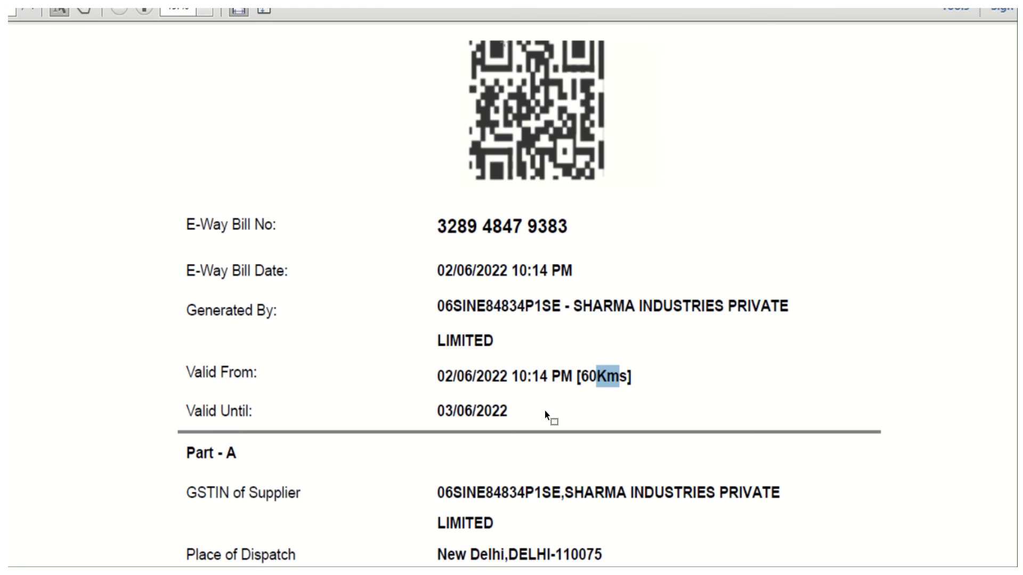
scroll(545, 411, down, 6)
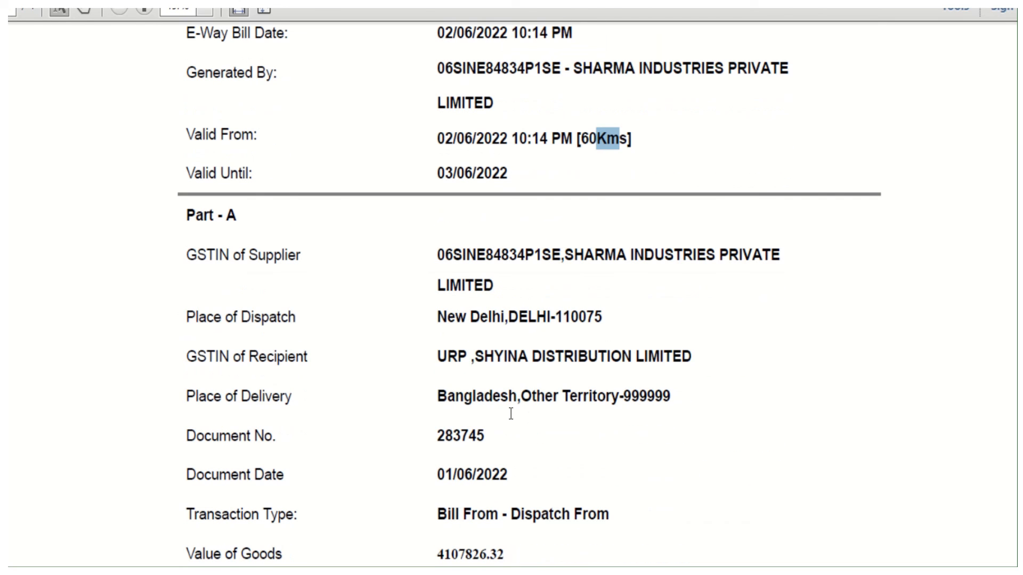
double_click(200, 202)
click(325, 226)
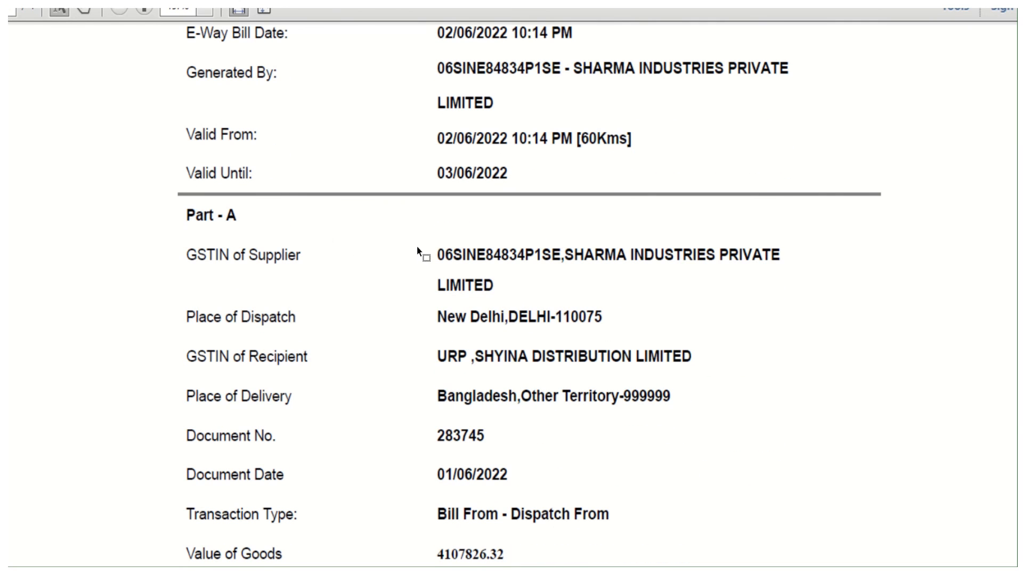
drag(442, 244, 652, 234)
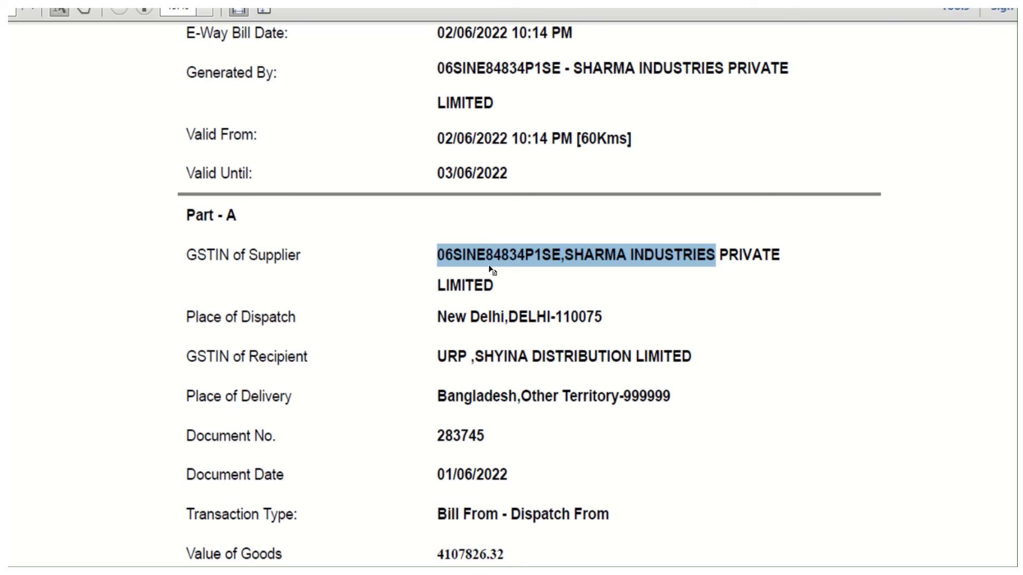
drag(436, 317, 549, 316)
click(548, 316)
scroll(528, 319, down, 3)
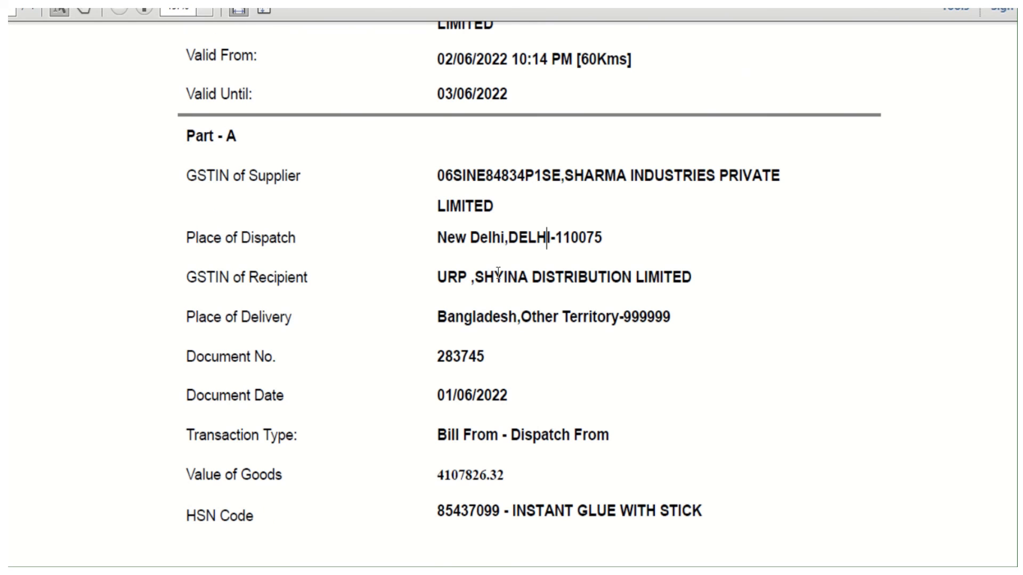
drag(474, 277, 602, 273)
drag(437, 317, 781, 309)
click(637, 326)
click(777, 309)
drag(521, 318, 619, 317)
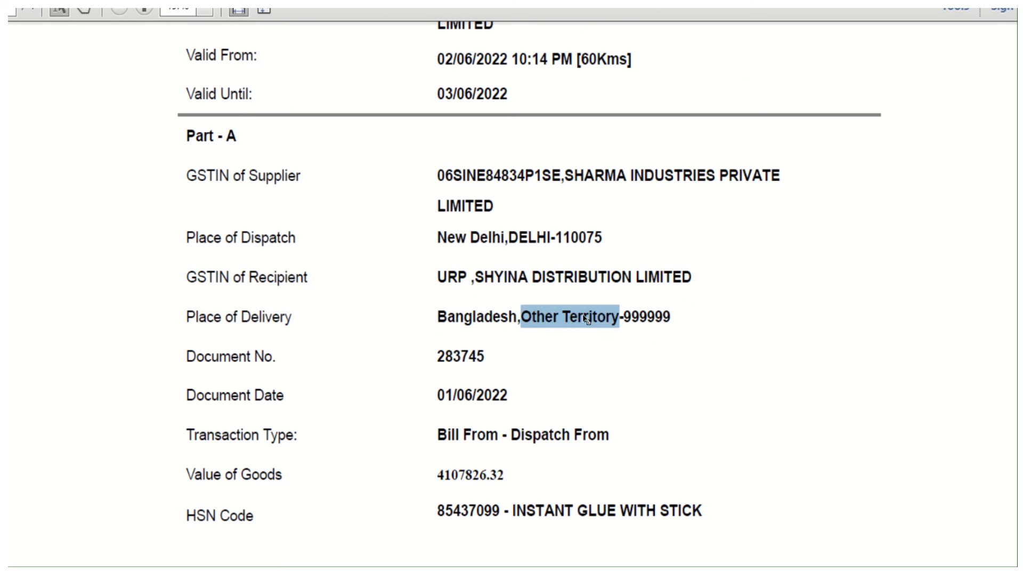
Step: Check the document number, document date, transaction type, value of goods and HSN code in Part-A
scroll(542, 357, down, 1)
drag(444, 318, 484, 317)
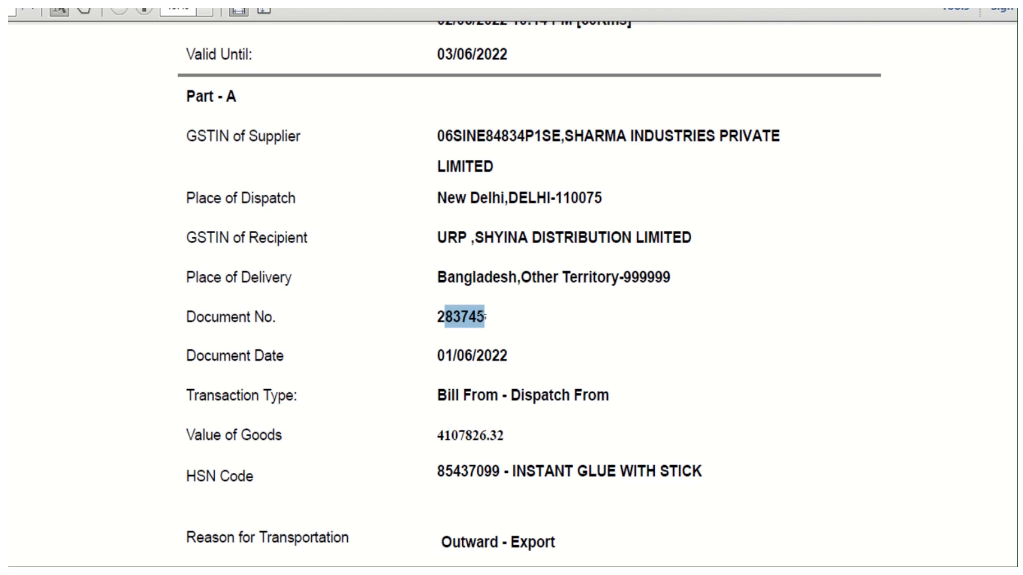
scroll(484, 320, down, 1)
drag(439, 316, 495, 318)
click(497, 349)
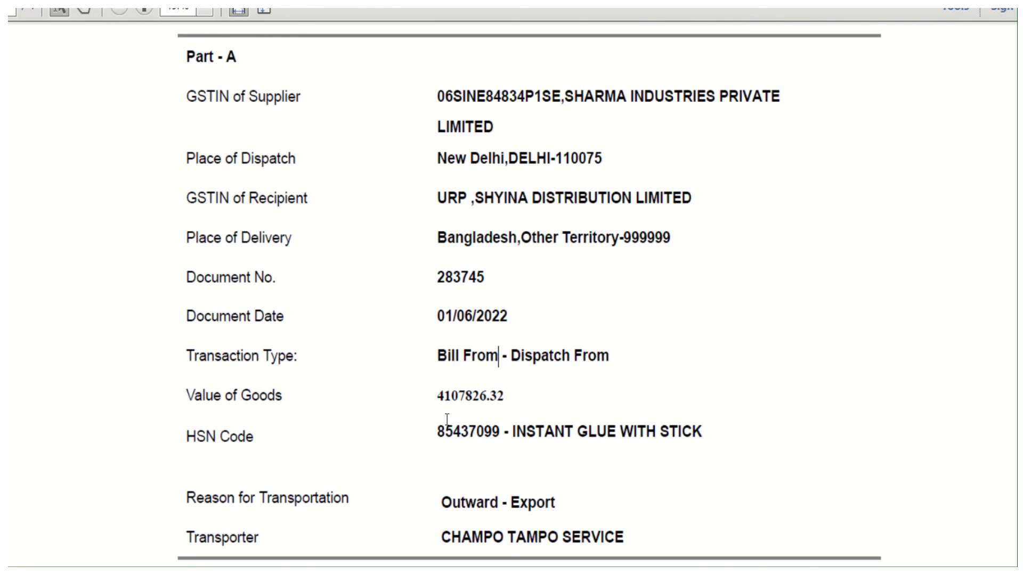
scroll(449, 421, down, 1)
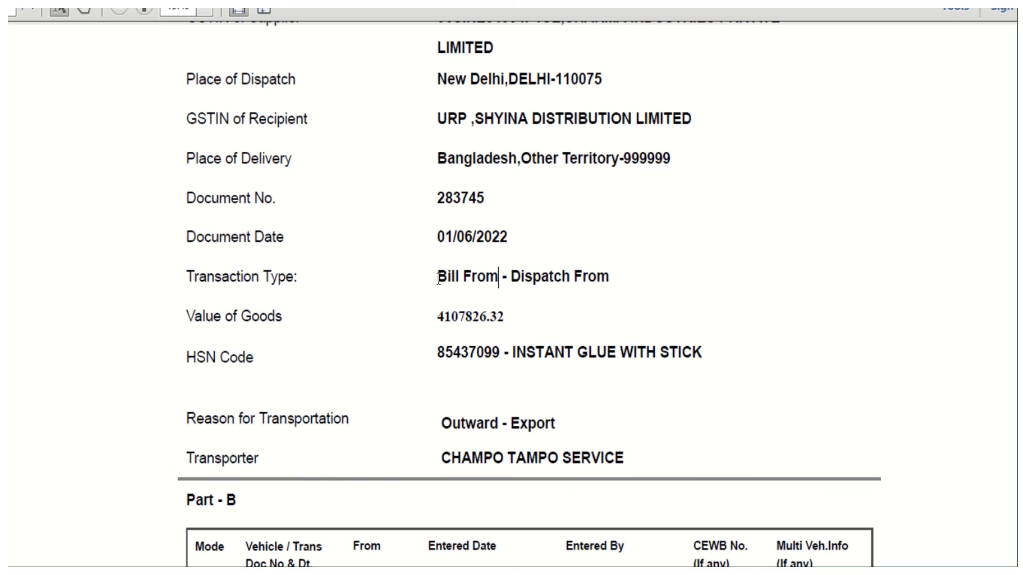
drag(438, 277, 587, 268)
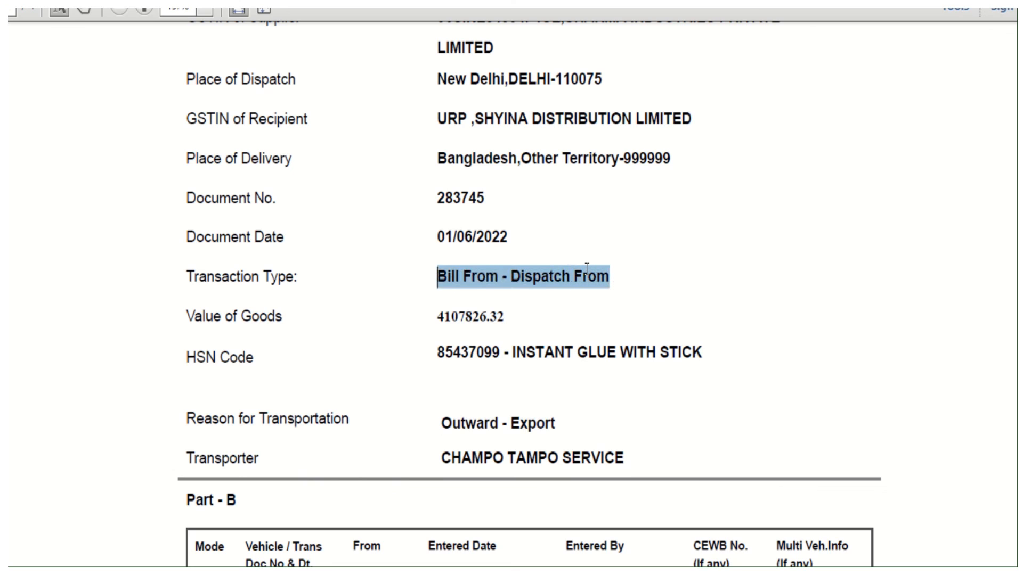
click(445, 316)
drag(446, 316, 522, 313)
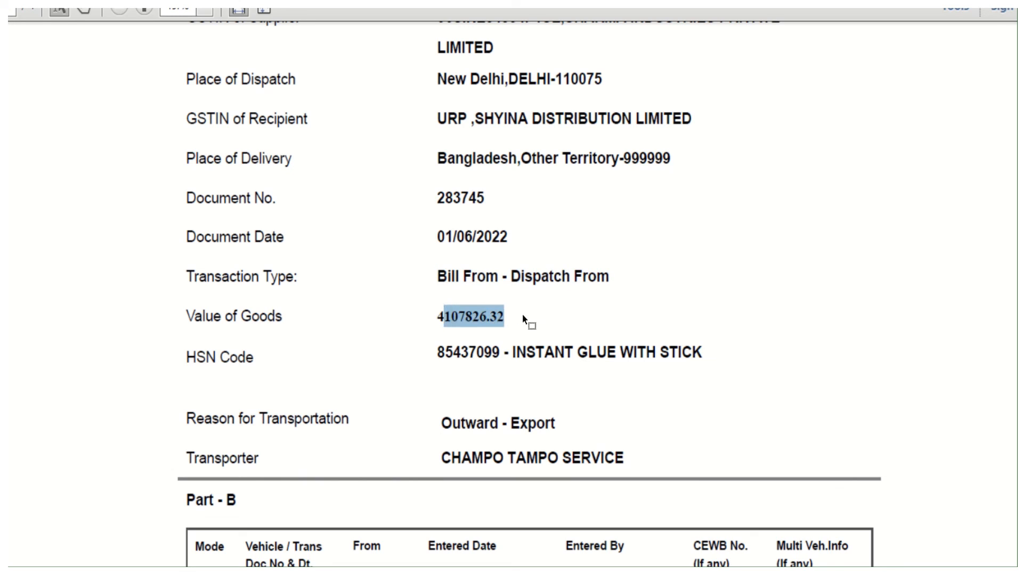
click(522, 313)
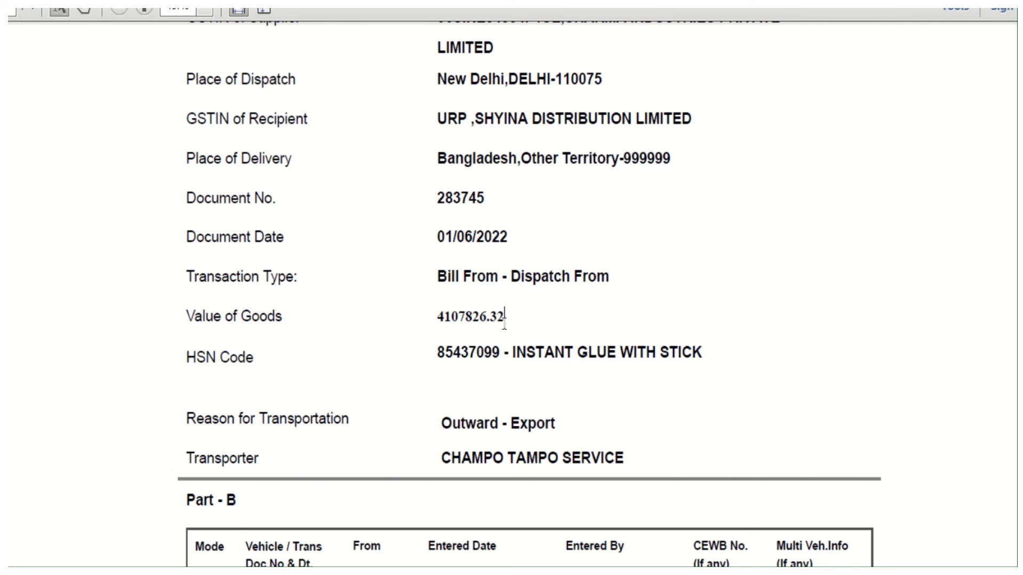
scroll(427, 309, down, 1)
drag(445, 314, 605, 326)
Step: Check the reason for transportation and the transporter name at the end of Part-A
scroll(605, 326, down, 2)
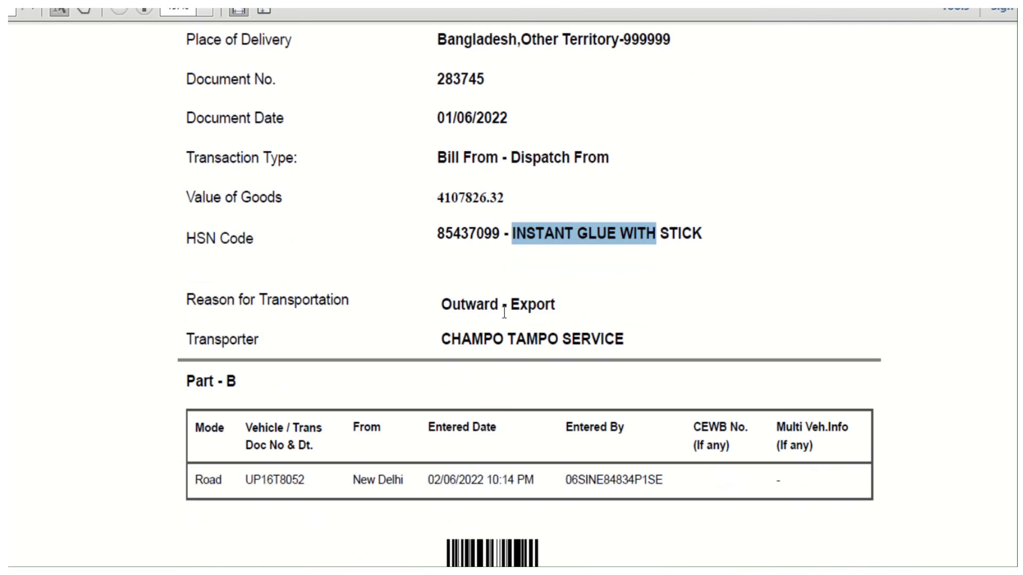
triple_click(529, 309)
drag(431, 340, 460, 352)
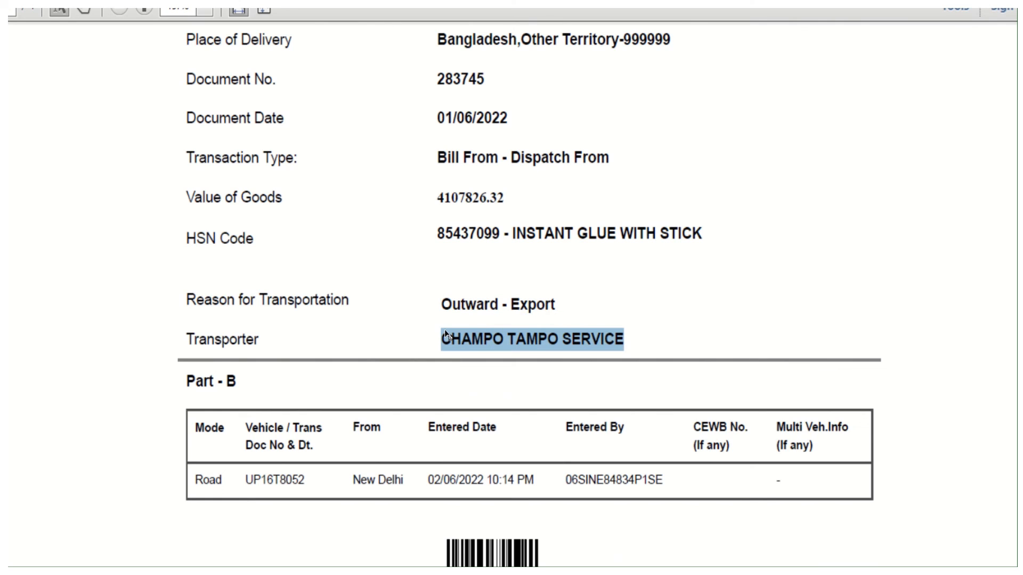
click(405, 322)
drag(445, 343, 624, 341)
click(469, 343)
triple_click(456, 343)
Step: Examine the vehicle number, origin, entry date and entered-by details in the Part-B table, and return to the bill's header details
scroll(471, 374, down, 3)
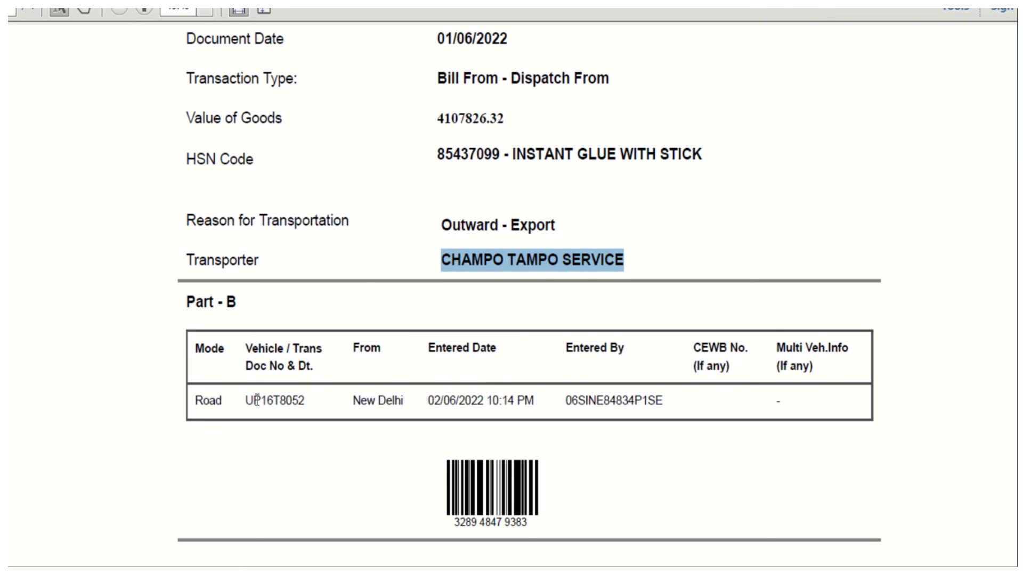
drag(245, 400, 305, 400)
drag(162, 284, 932, 452)
click(142, 416)
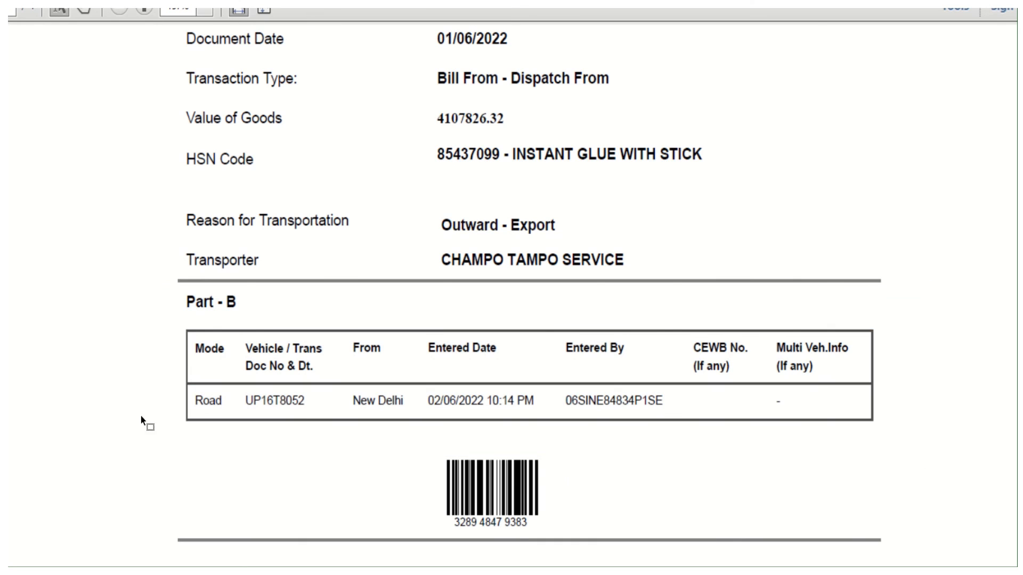
drag(362, 399, 473, 400)
drag(577, 395, 634, 399)
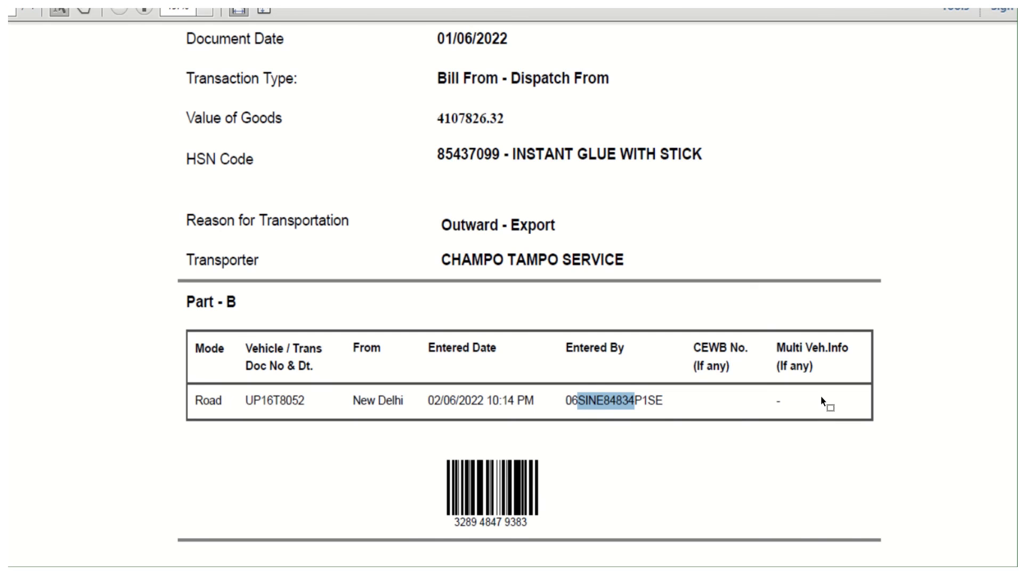
scroll(821, 397, up, 10)
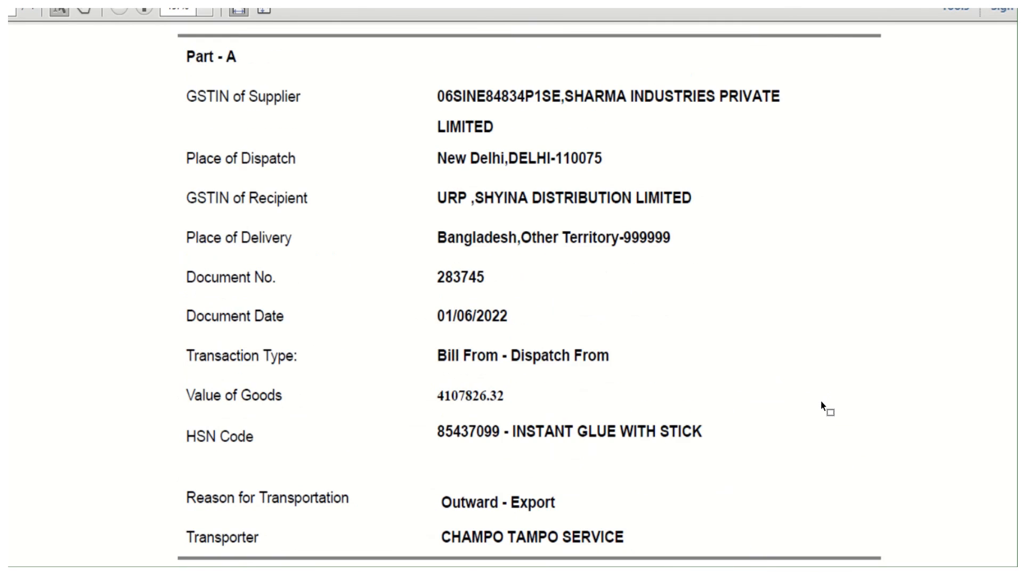
scroll(821, 409, up, 5)
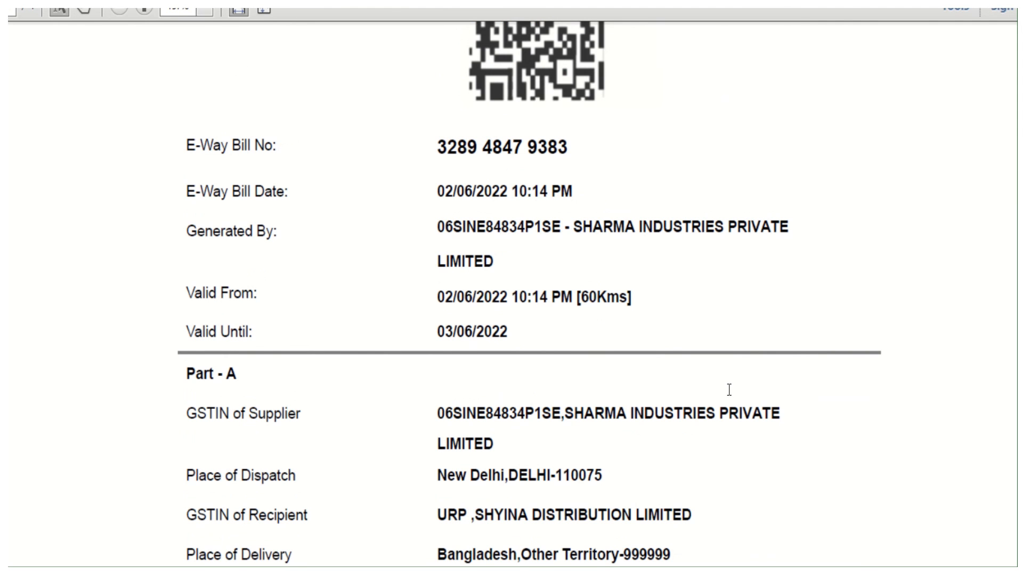